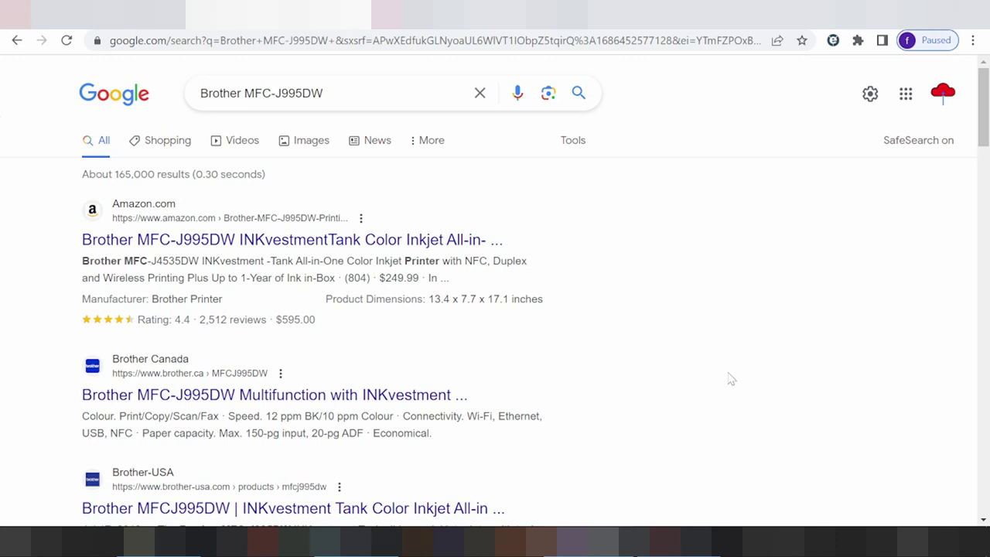
Search Google for 'Brother MFC-J995DW driver download' and look over the results
{"action": "left_click", "coordinate": [324, 93]}
{"action": "type", "text": "d"}
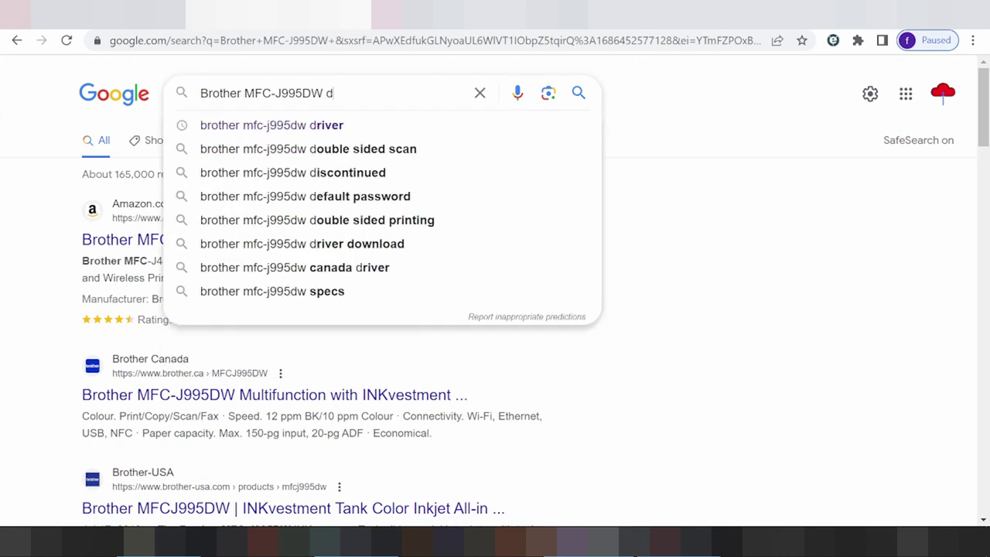
{"action": "type", "text": "river download"}
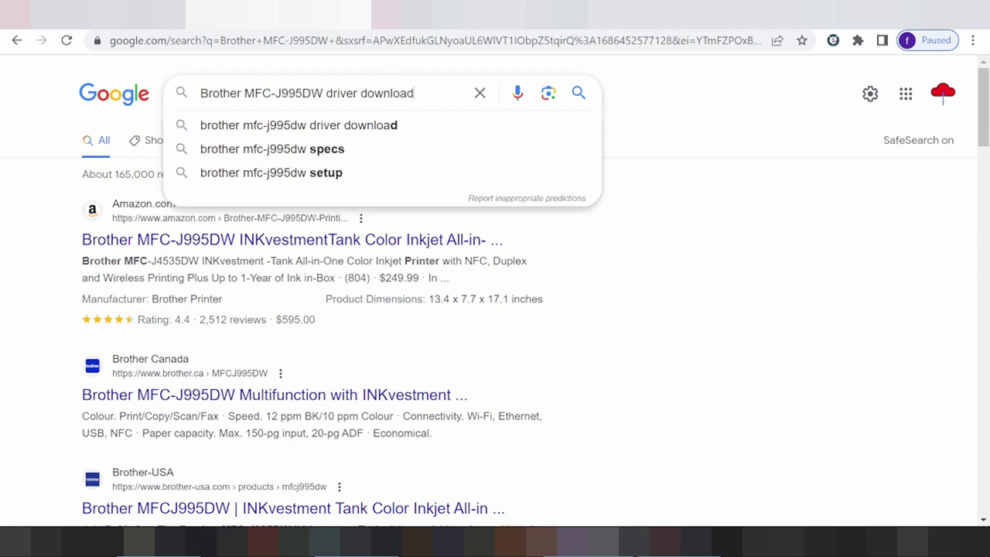
{"action": "key", "text": "Return"}
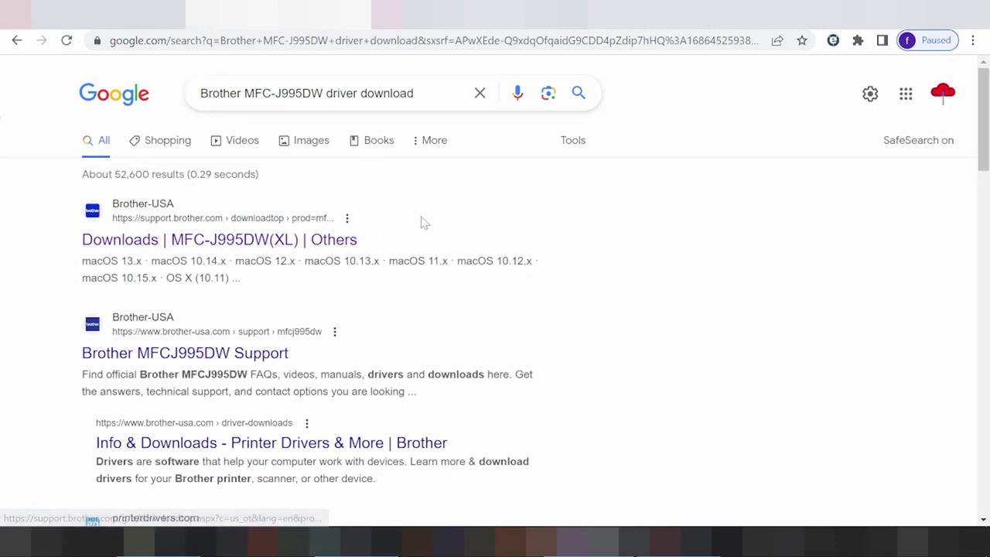
{"action": "scroll", "coordinate": [459, 214], "scroll_direction": "down", "scroll_amount": 2}
{"action": "scroll", "coordinate": [459, 189], "scroll_direction": "down", "scroll_amount": 10}
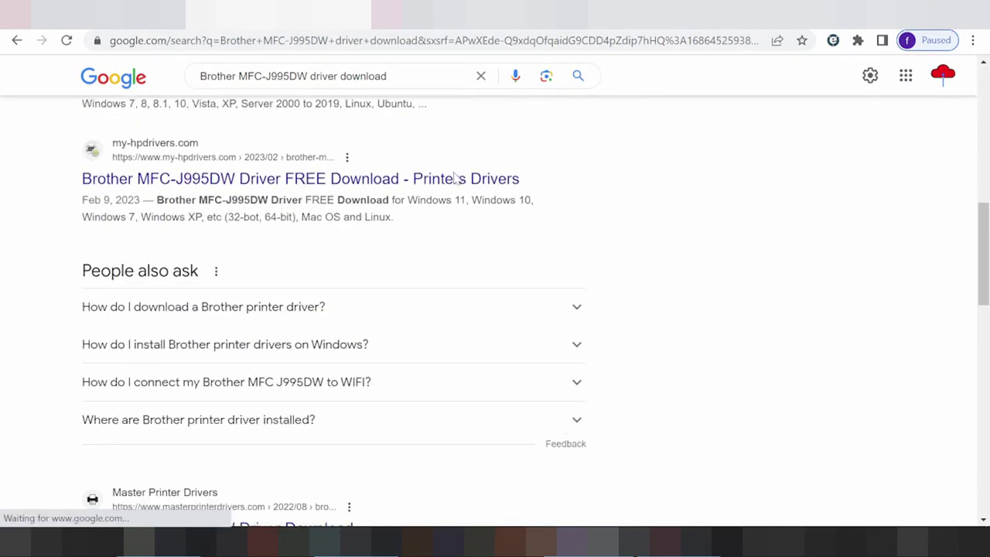
{"action": "scroll", "coordinate": [449, 183], "scroll_direction": "down", "scroll_amount": 6}
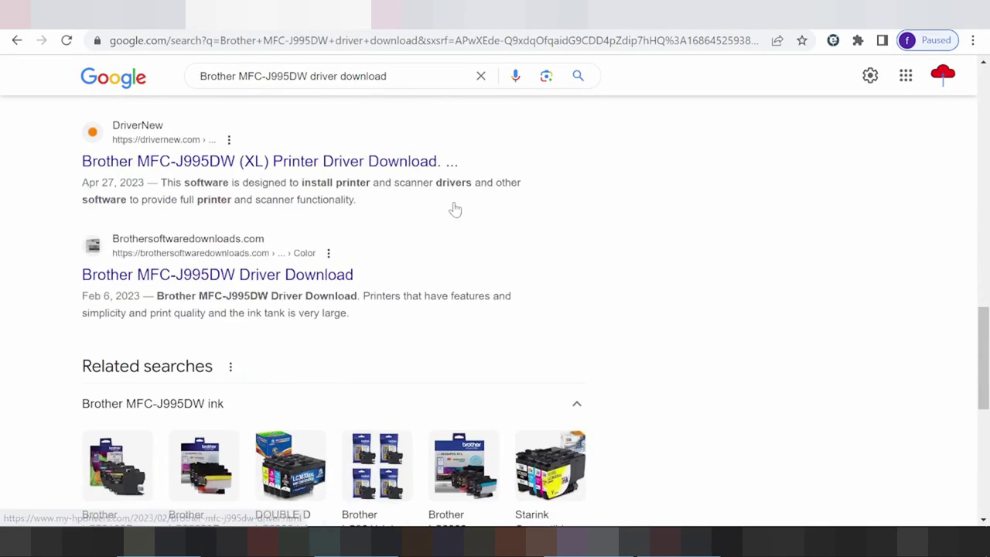
{"action": "scroll", "coordinate": [460, 256], "scroll_direction": "up", "scroll_amount": 8}
{"action": "scroll", "coordinate": [460, 256], "scroll_direction": "up", "scroll_amount": 8}
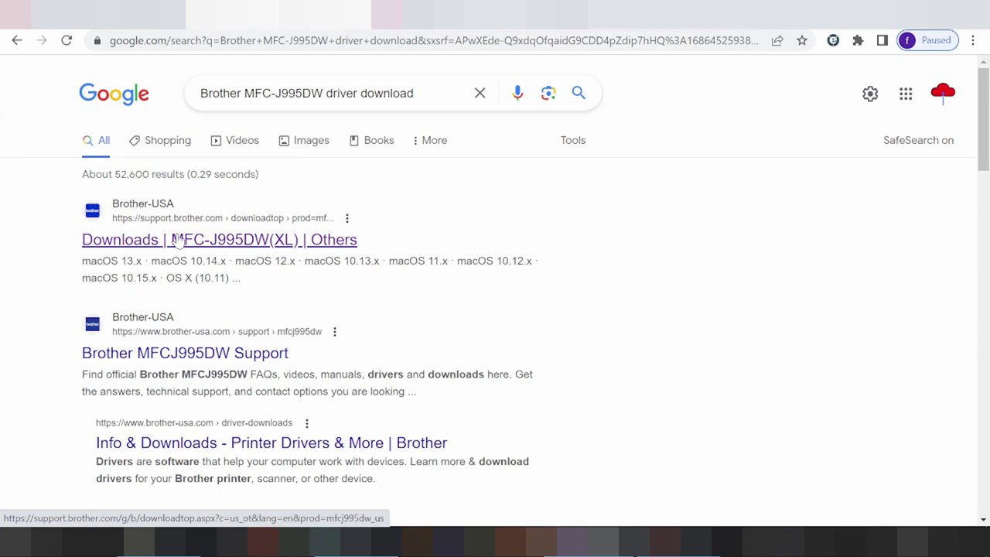
Open the Brother-USA MFC-J995DW(XL) downloads page and choose Mobile, then Android
{"action": "left_click", "coordinate": [176, 239]}
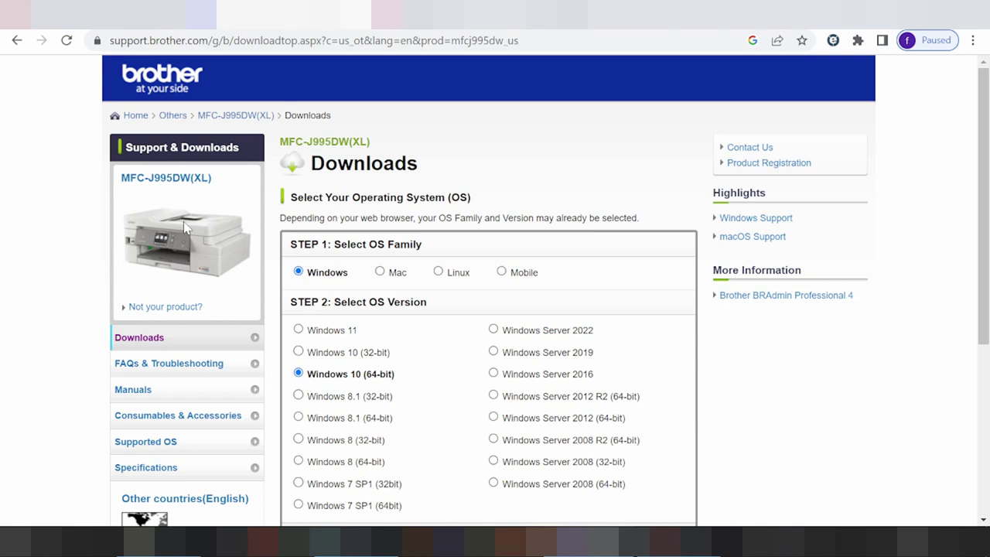
{"action": "left_click", "coordinate": [518, 275]}
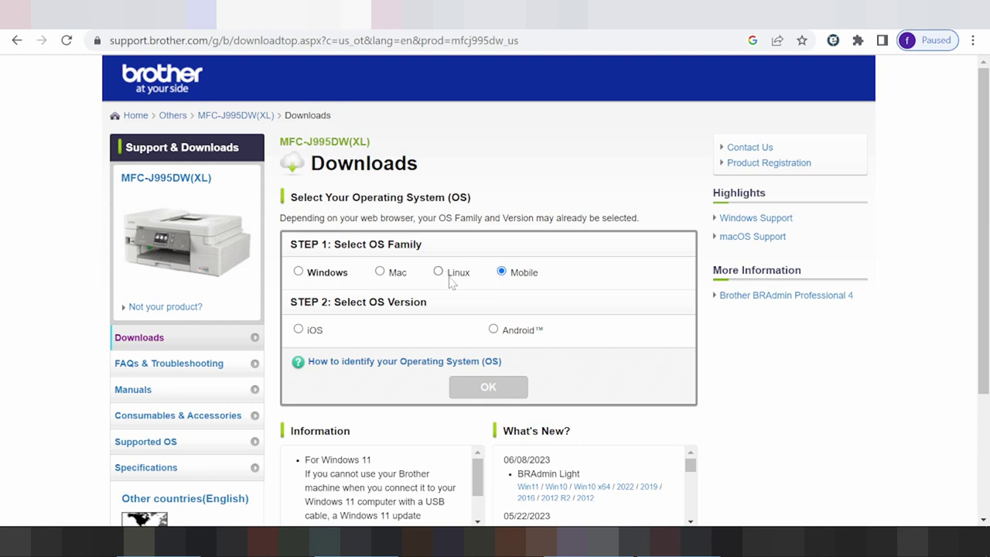
{"action": "left_click", "coordinate": [494, 330]}
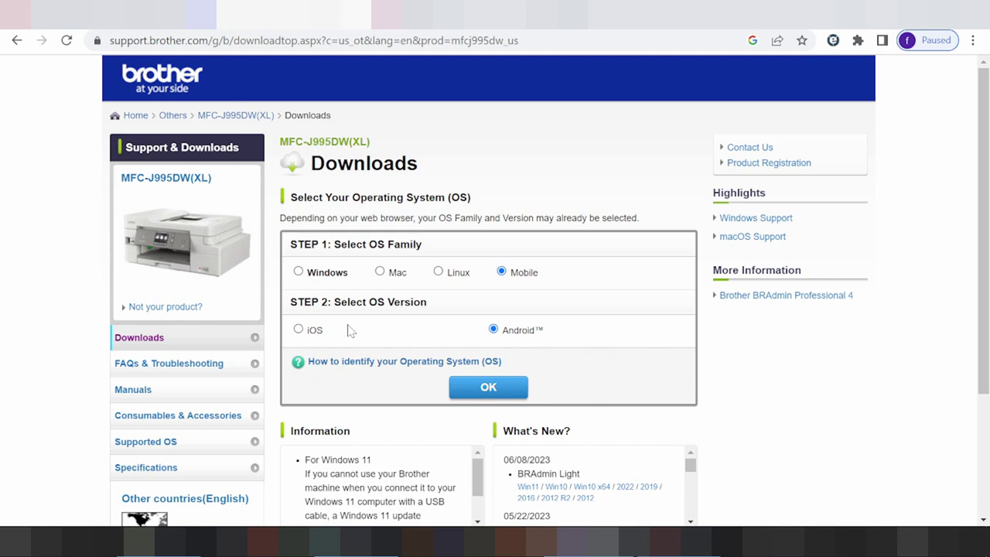
List the Android downloads, then switch the OS to Linux (deb) and list its files
{"action": "left_click", "coordinate": [492, 388]}
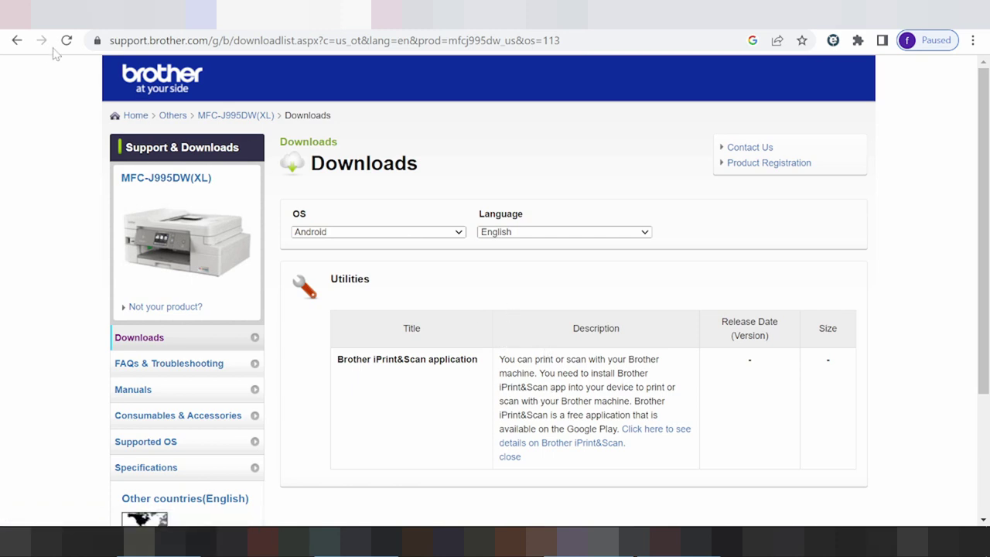
{"action": "left_click", "coordinate": [17, 40]}
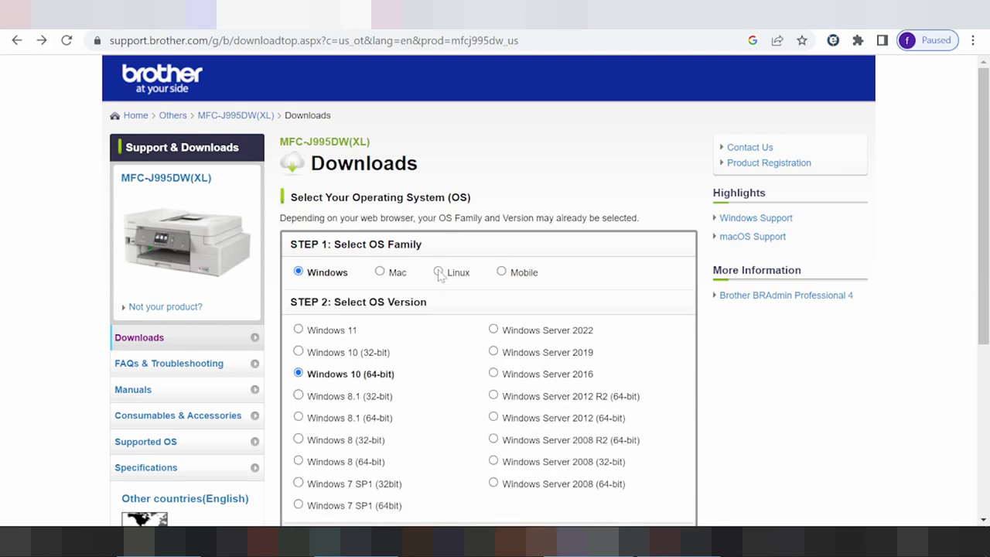
{"action": "left_click", "coordinate": [438, 272]}
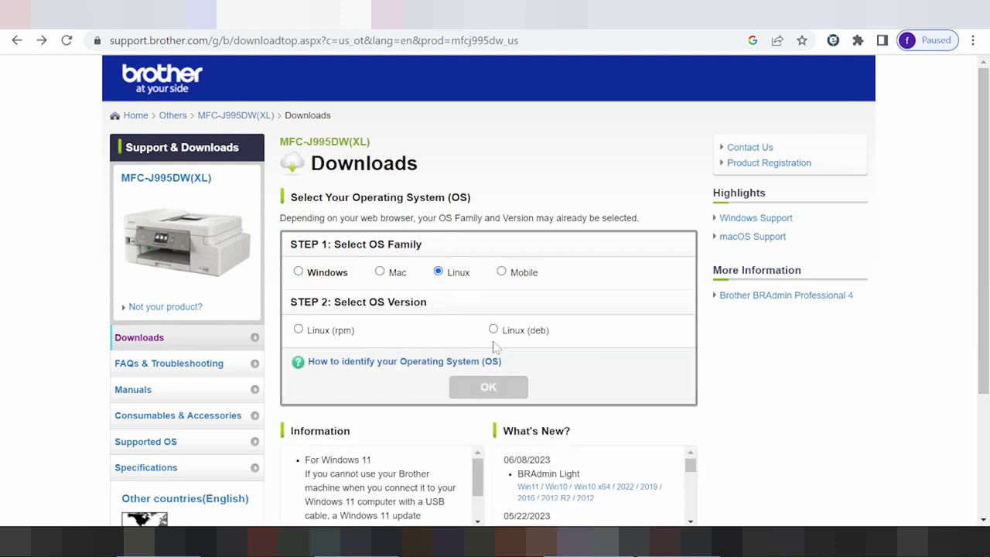
{"action": "left_click", "coordinate": [494, 329]}
{"action": "left_click", "coordinate": [488, 388]}
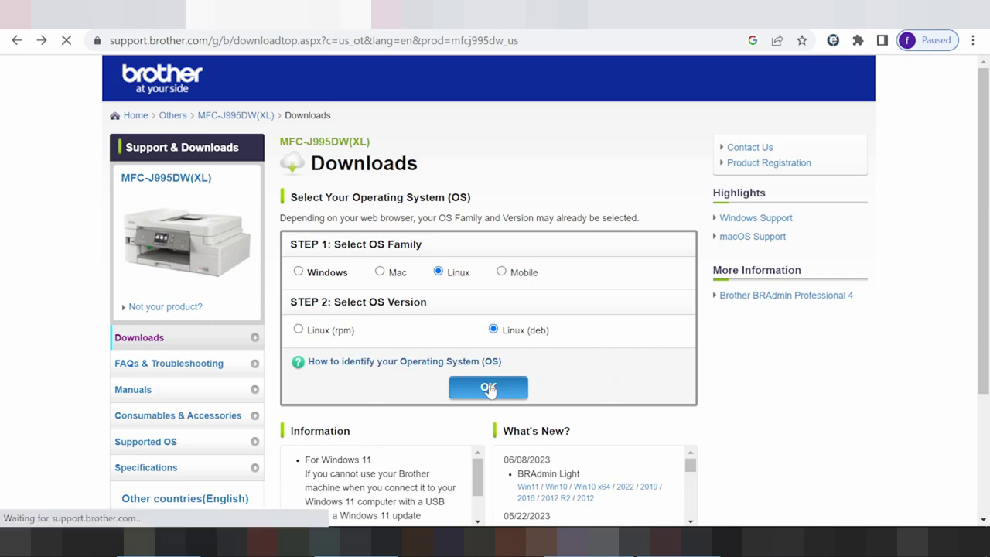
Review the Linux (deb) Printer and Scanner Drivers tables, including the printer driver deb package
{"action": "scroll", "coordinate": [495, 378], "scroll_direction": "down", "scroll_amount": 3}
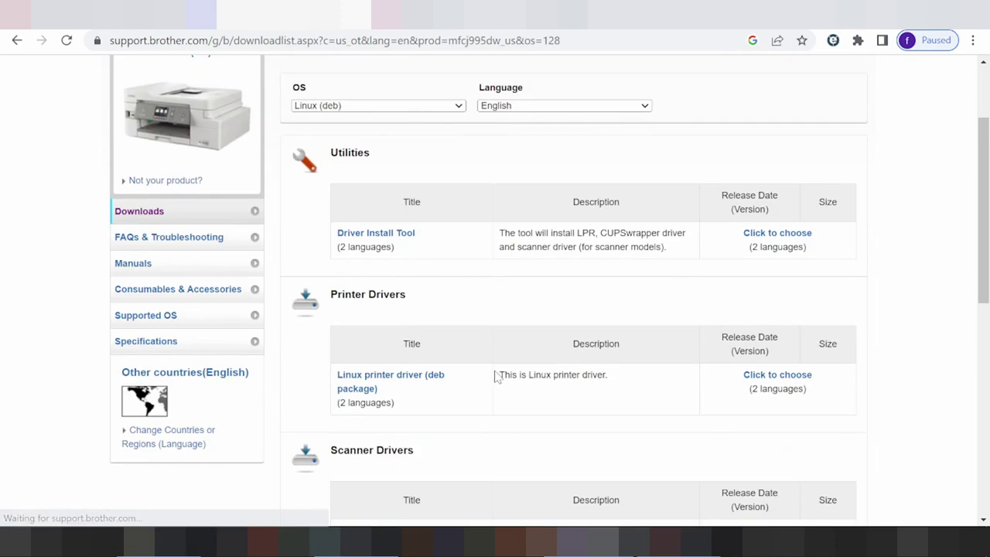
{"action": "scroll", "coordinate": [493, 364], "scroll_direction": "down", "scroll_amount": 1}
{"action": "scroll", "coordinate": [493, 361], "scroll_direction": "down", "scroll_amount": 1}
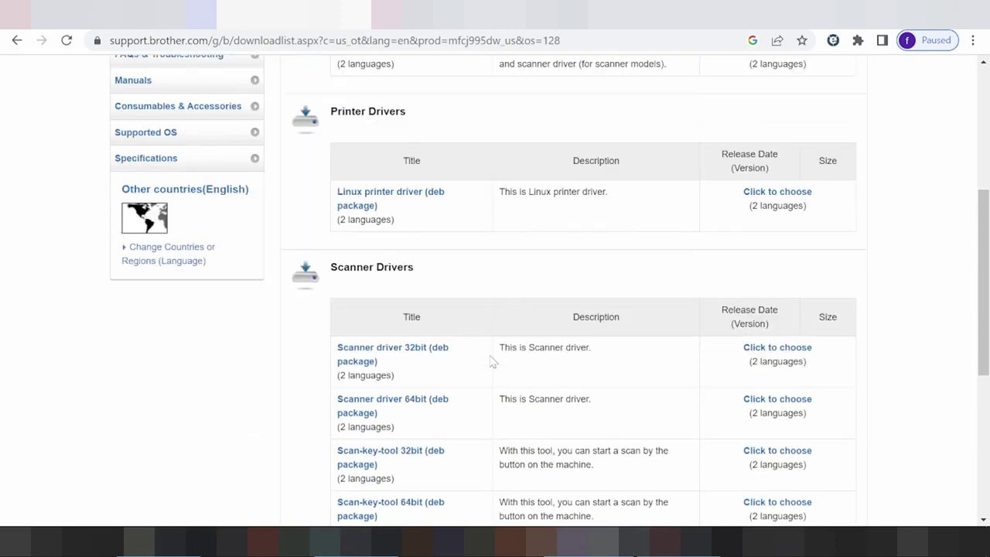
{"action": "scroll", "coordinate": [492, 361], "scroll_direction": "up", "scroll_amount": 2}
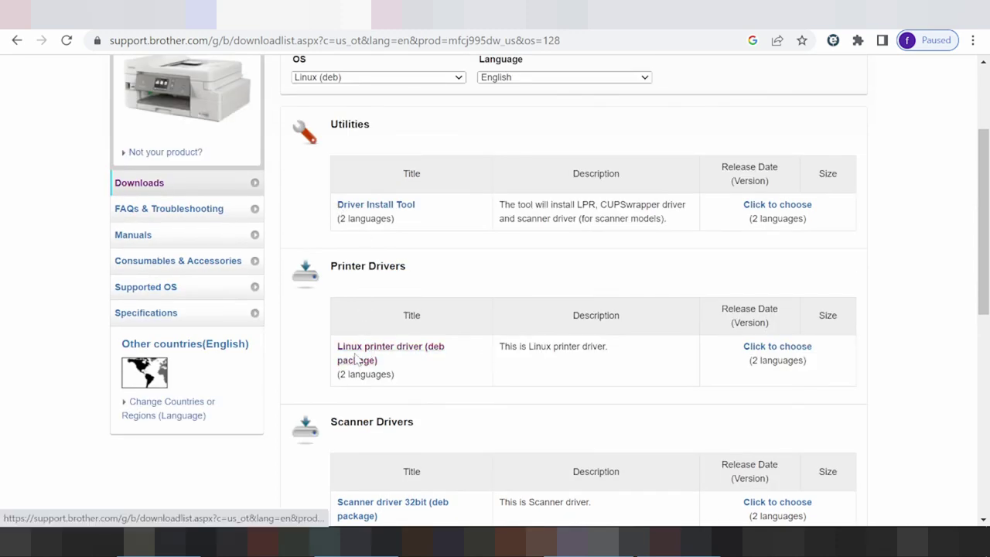
{"action": "left_click", "coordinate": [389, 354]}
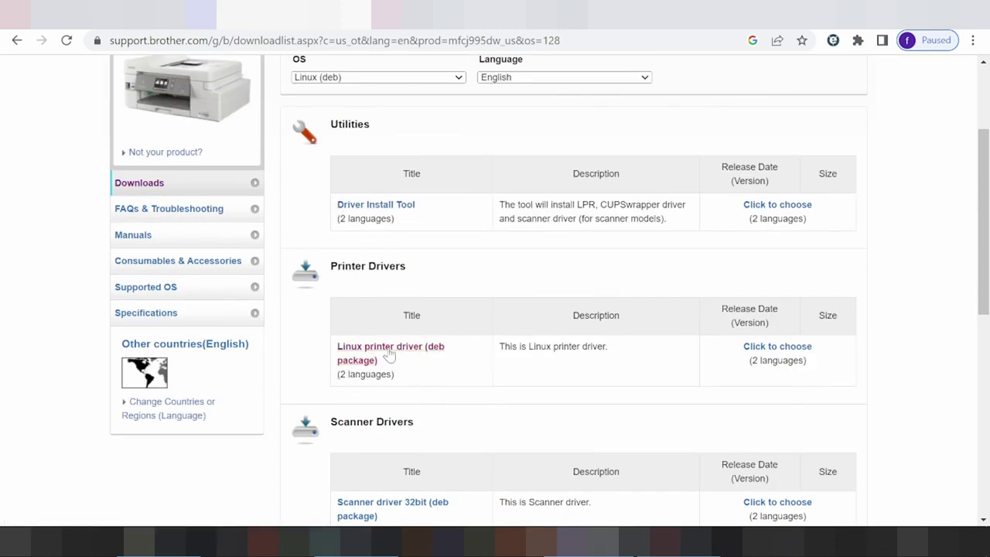
{"action": "scroll", "coordinate": [483, 322], "scroll_direction": "down", "scroll_amount": 1}
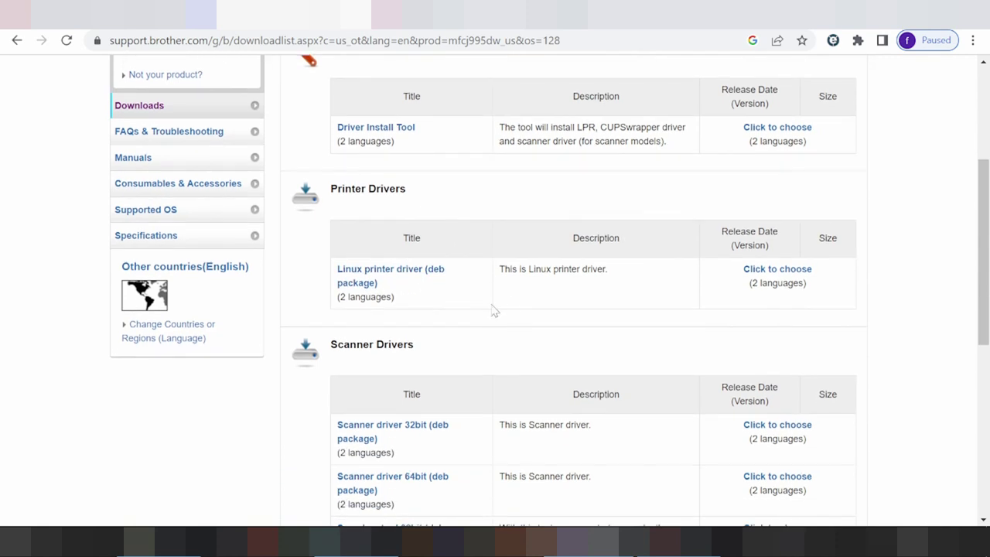
{"action": "scroll", "coordinate": [506, 294], "scroll_direction": "down", "scroll_amount": 1}
{"action": "scroll", "coordinate": [502, 272], "scroll_direction": "down", "scroll_amount": 2}
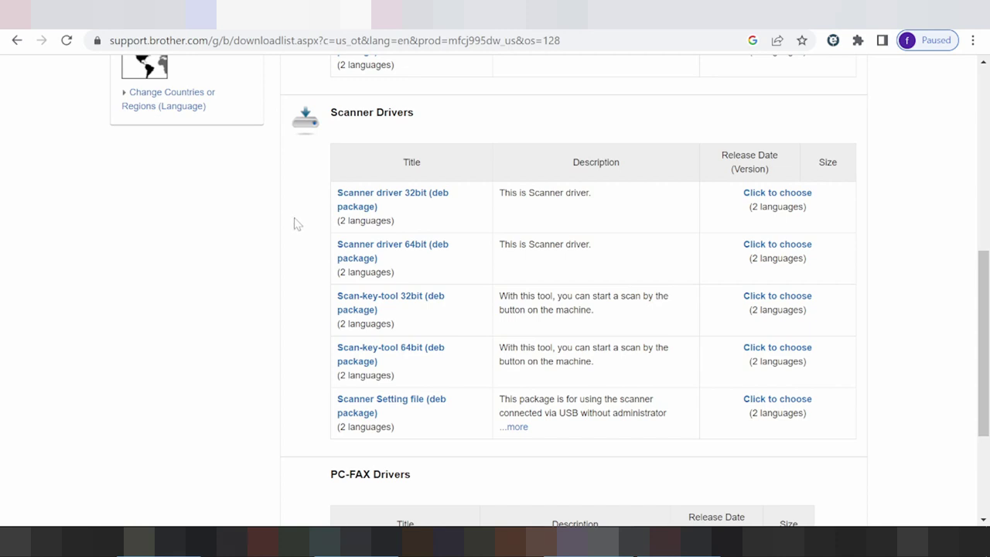
{"action": "scroll", "coordinate": [298, 232], "scroll_direction": "up", "scroll_amount": 5}
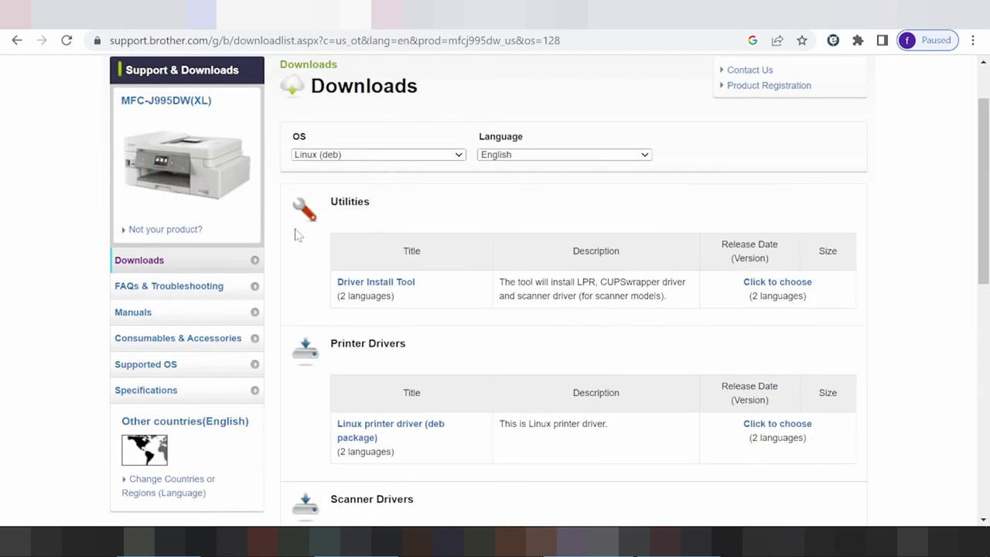
{"action": "scroll", "coordinate": [398, 325], "scroll_direction": "down", "scroll_amount": 1}
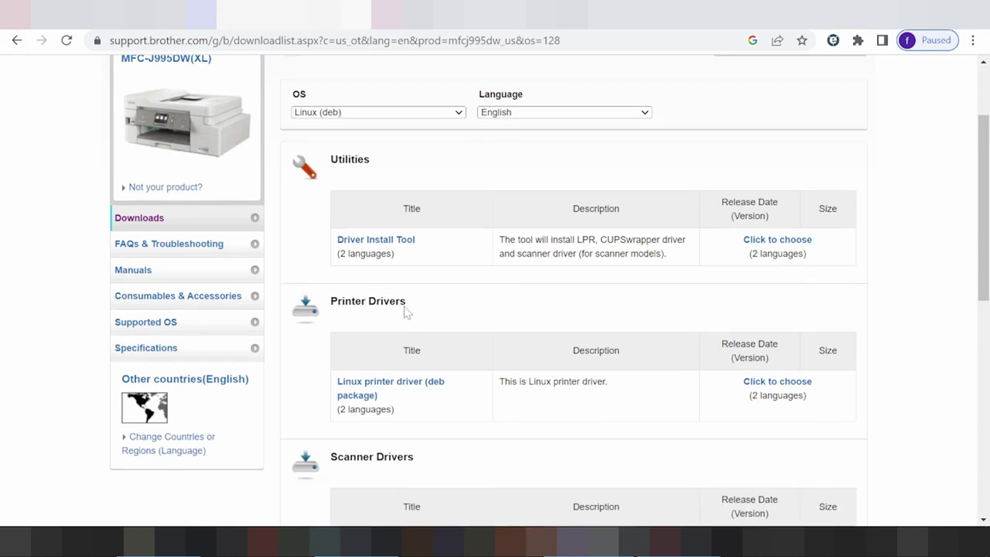
{"action": "scroll", "coordinate": [405, 311], "scroll_direction": "down", "scroll_amount": 1}
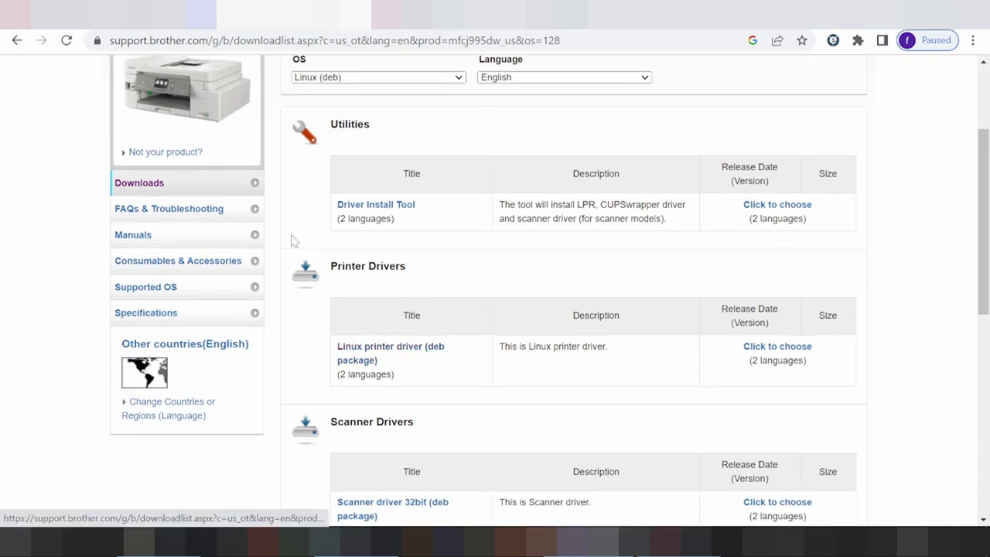
Go back and set the OS to Mac, macOS 13.x, then list its downloads
{"action": "left_click", "coordinate": [17, 40]}
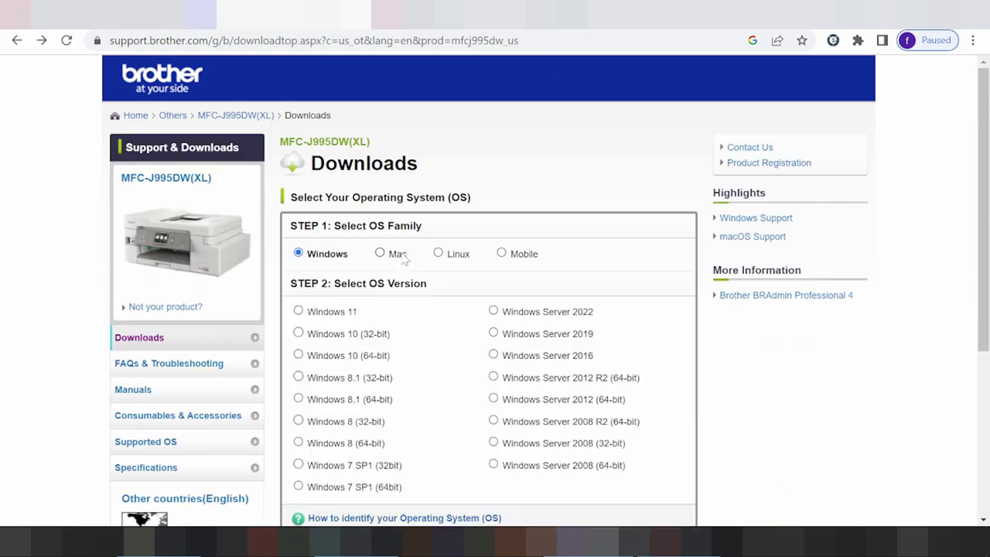
{"action": "left_click", "coordinate": [402, 258]}
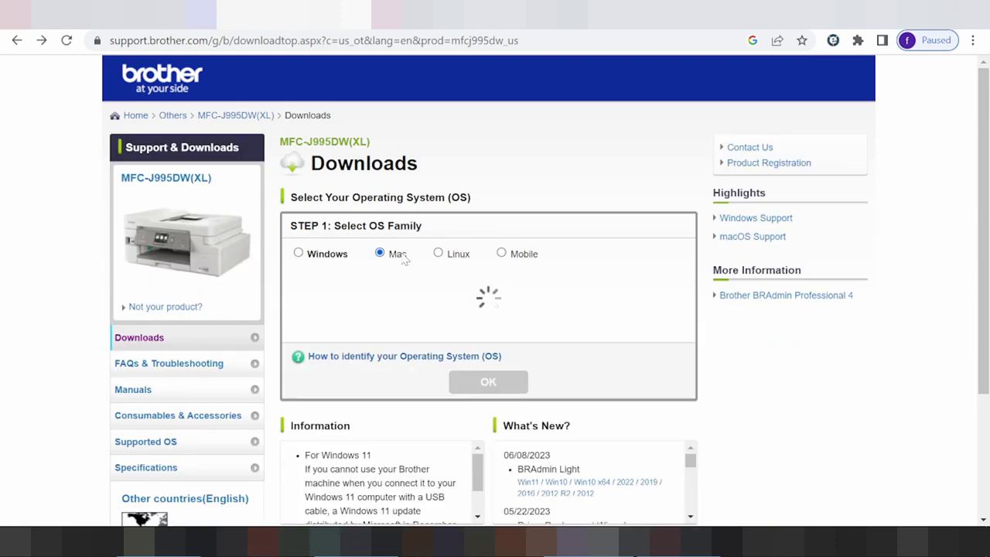
{"action": "scroll", "coordinate": [403, 259], "scroll_direction": "down", "scroll_amount": 1}
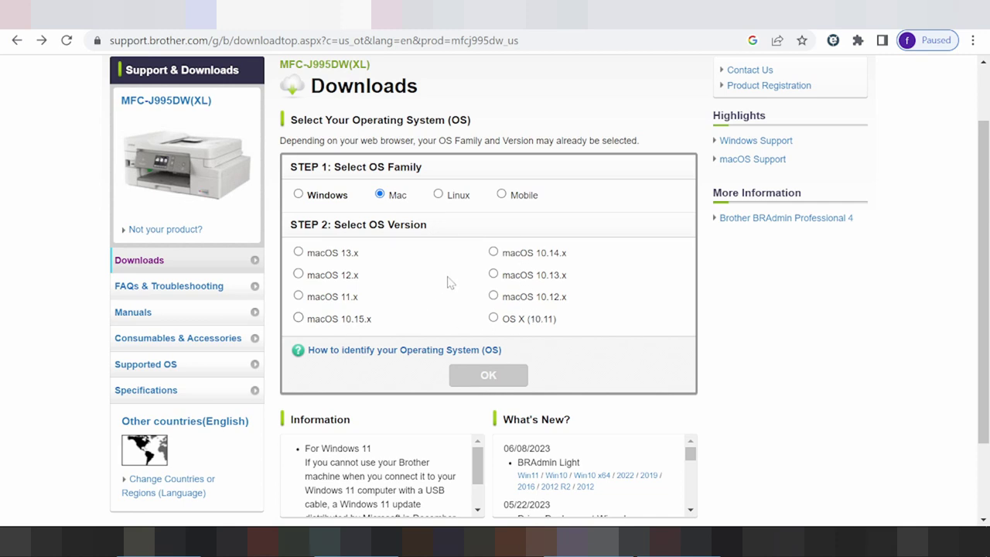
{"action": "left_click", "coordinate": [298, 252]}
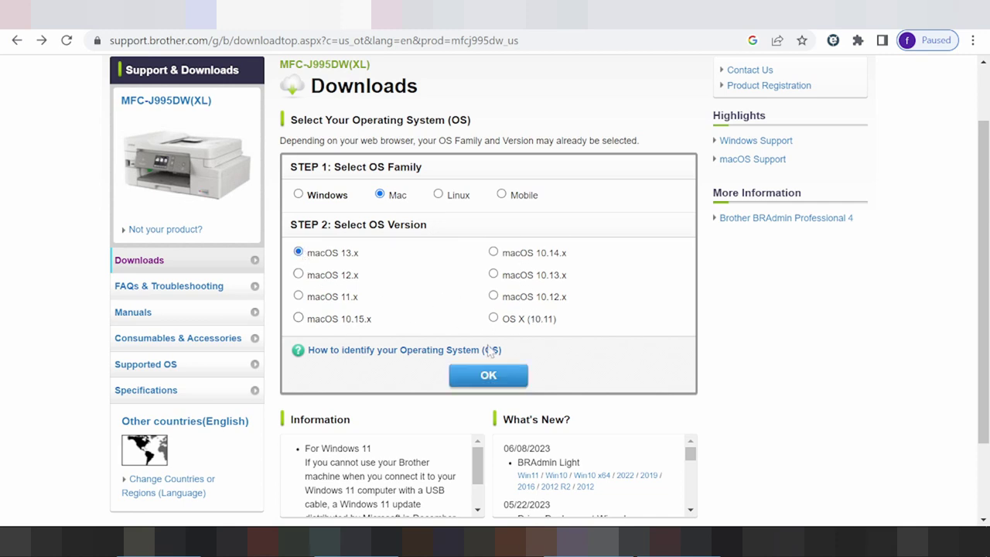
{"action": "left_click", "coordinate": [487, 375]}
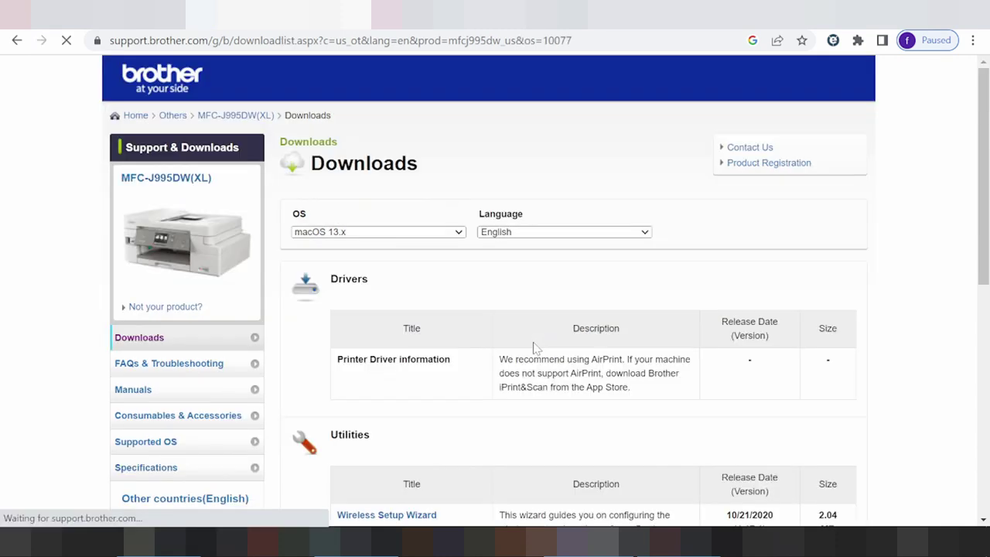
Scroll the macOS 13.x download list down to Firmware and back to the top
{"action": "scroll", "coordinate": [481, 276], "scroll_direction": "down", "scroll_amount": 2}
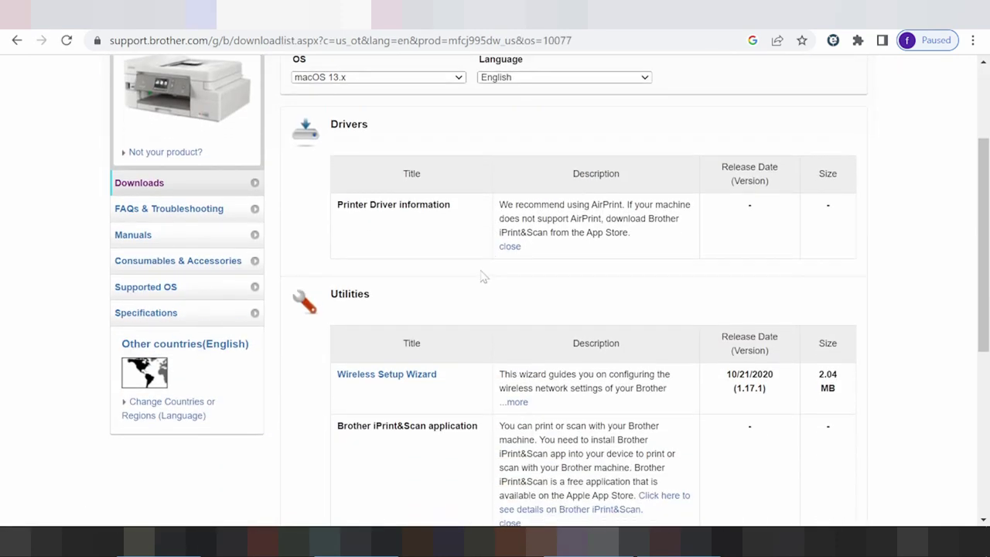
{"action": "scroll", "coordinate": [391, 290], "scroll_direction": "down", "scroll_amount": 2}
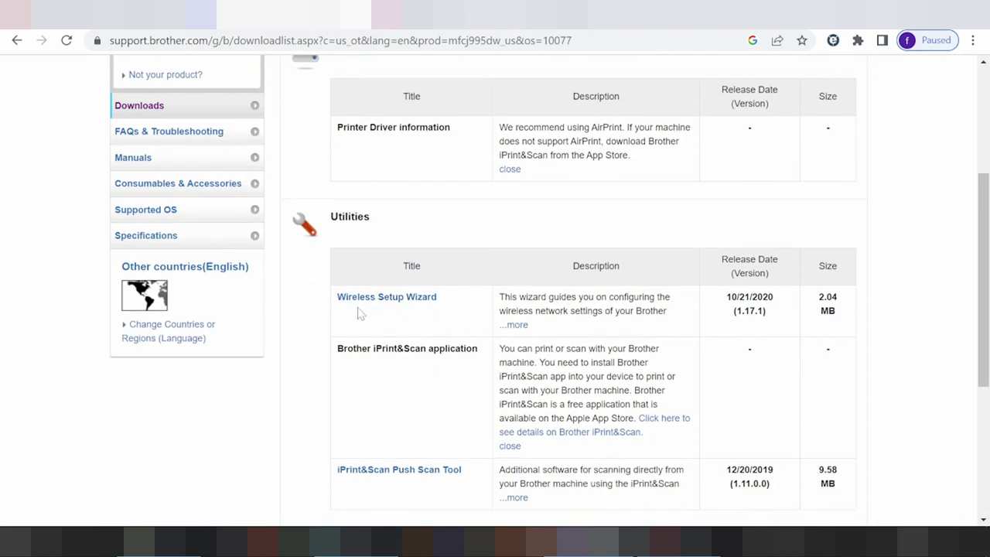
{"action": "scroll", "coordinate": [376, 325], "scroll_direction": "down", "scroll_amount": 1}
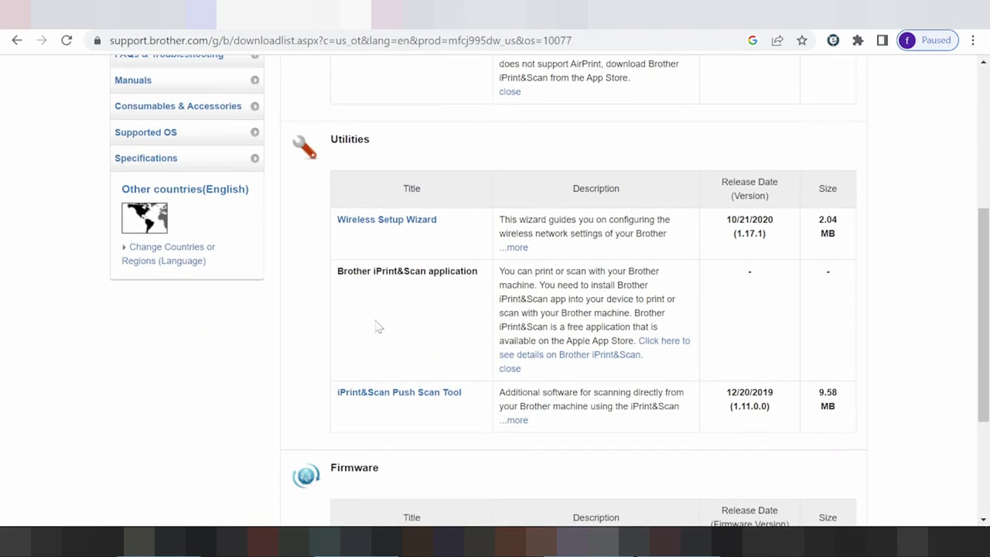
{"action": "scroll", "coordinate": [376, 329], "scroll_direction": "up", "scroll_amount": 2}
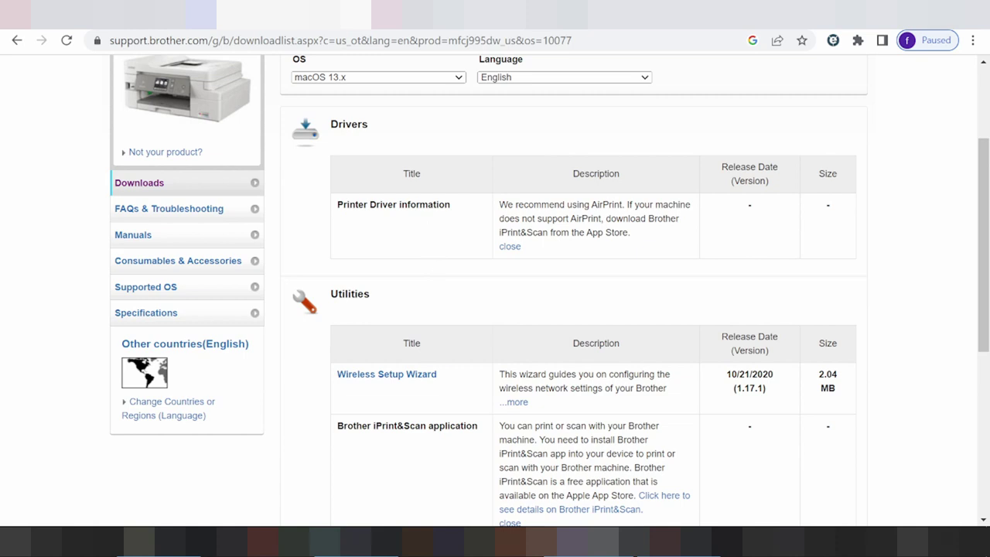
{"action": "scroll", "coordinate": [453, 220], "scroll_direction": "down", "scroll_amount": 1}
{"action": "scroll", "coordinate": [437, 192], "scroll_direction": "up", "scroll_amount": 1}
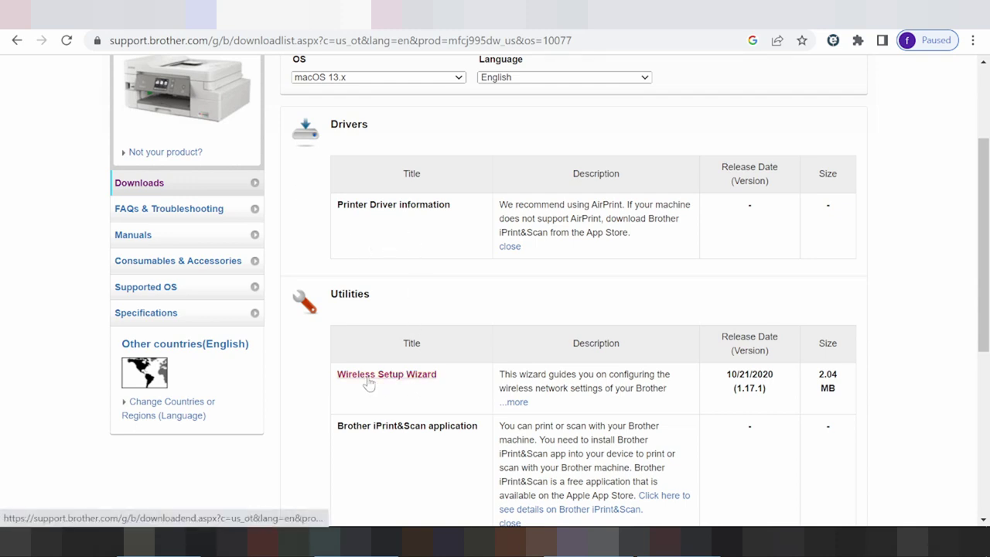
{"action": "scroll", "coordinate": [479, 333], "scroll_direction": "down", "scroll_amount": 5}
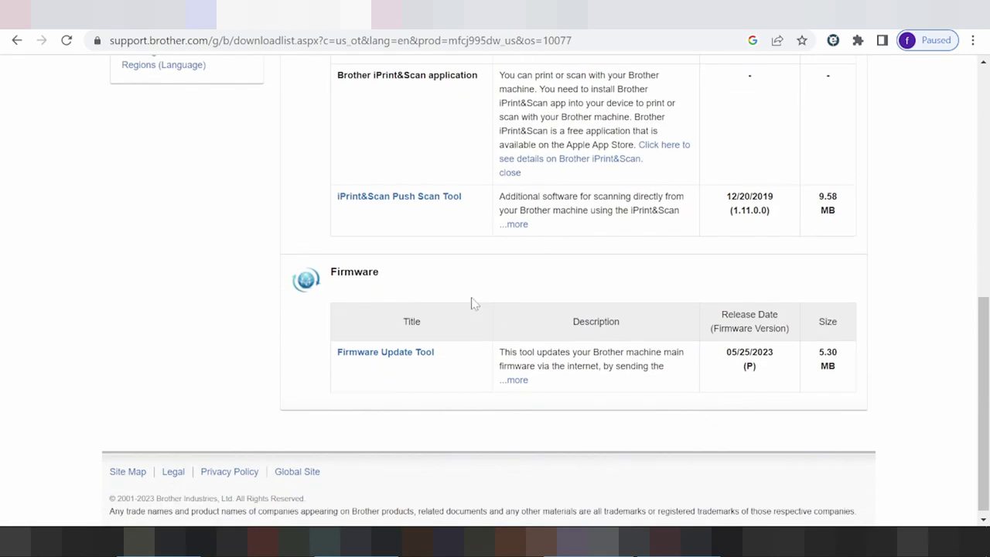
{"action": "scroll", "coordinate": [473, 303], "scroll_direction": "up", "scroll_amount": 10}
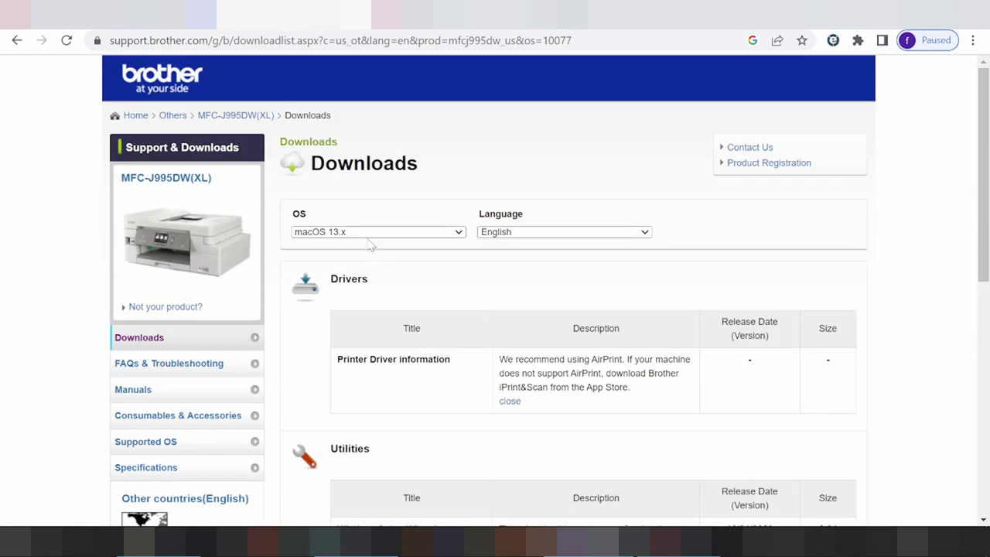
Switch the OS dropdown to macOS 12.x and review its downloads
{"action": "left_click", "coordinate": [368, 234]}
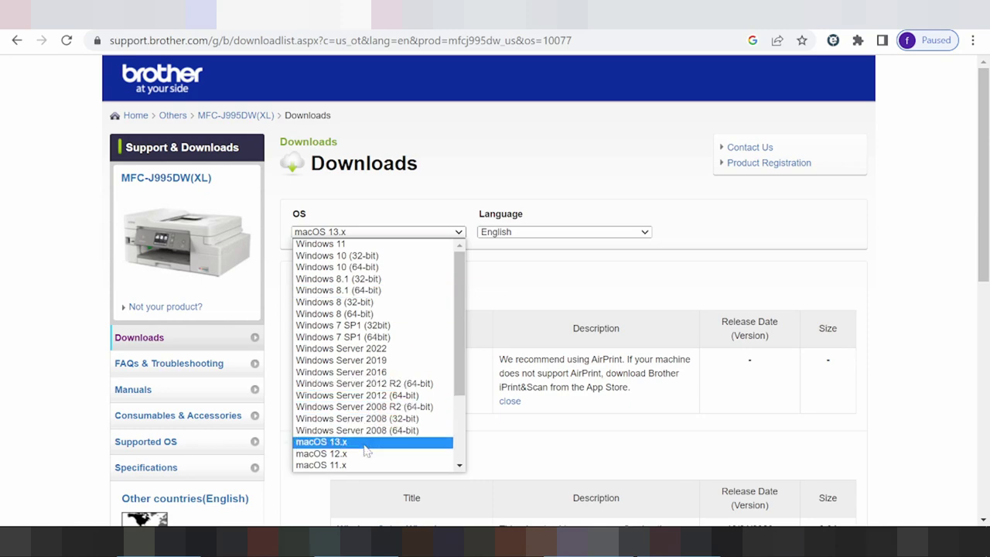
{"action": "left_click", "coordinate": [321, 453]}
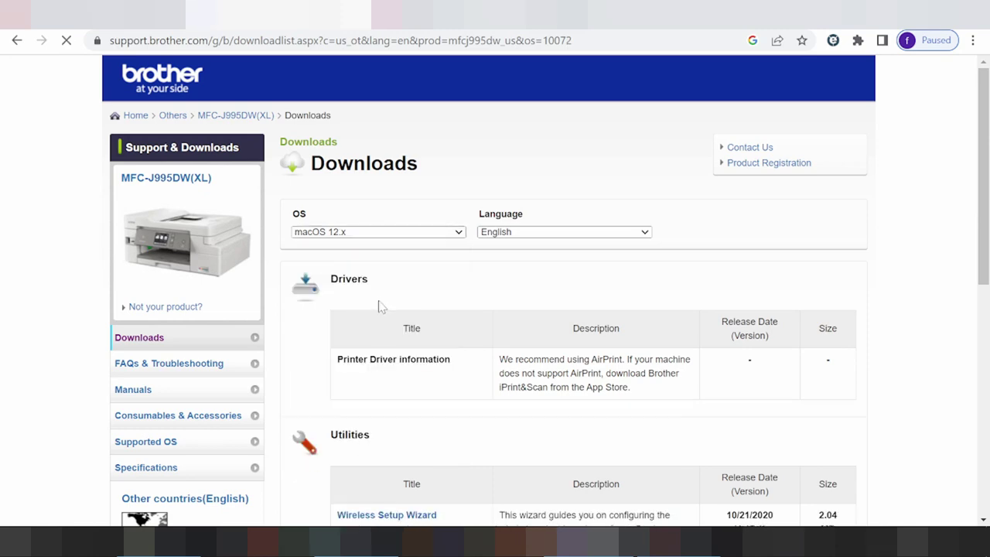
{"action": "scroll", "coordinate": [378, 267], "scroll_direction": "down", "scroll_amount": 10}
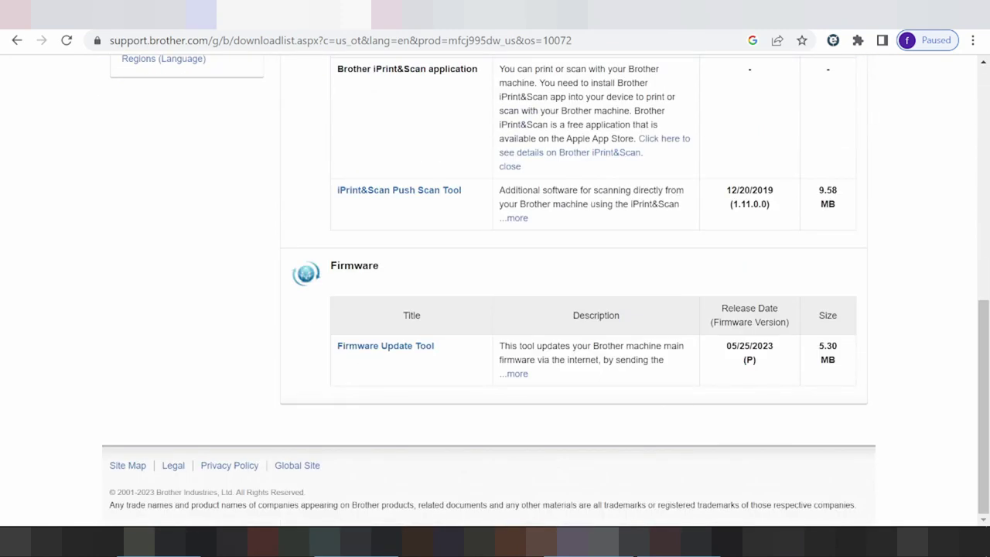
Switch to macOS 11.x, review its downloads, then go back to OS selection
{"action": "left_click", "coordinate": [368, 232]}
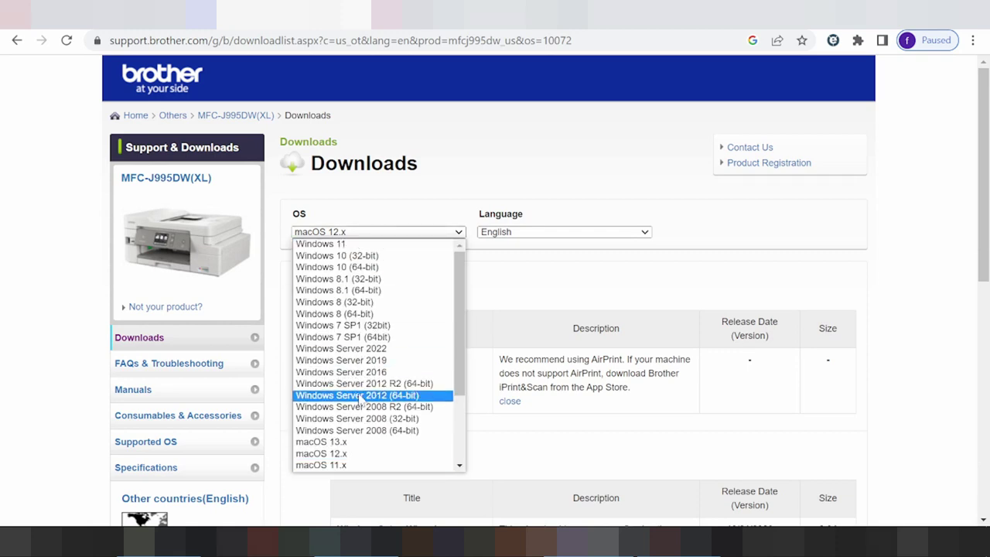
{"action": "left_click", "coordinate": [348, 465]}
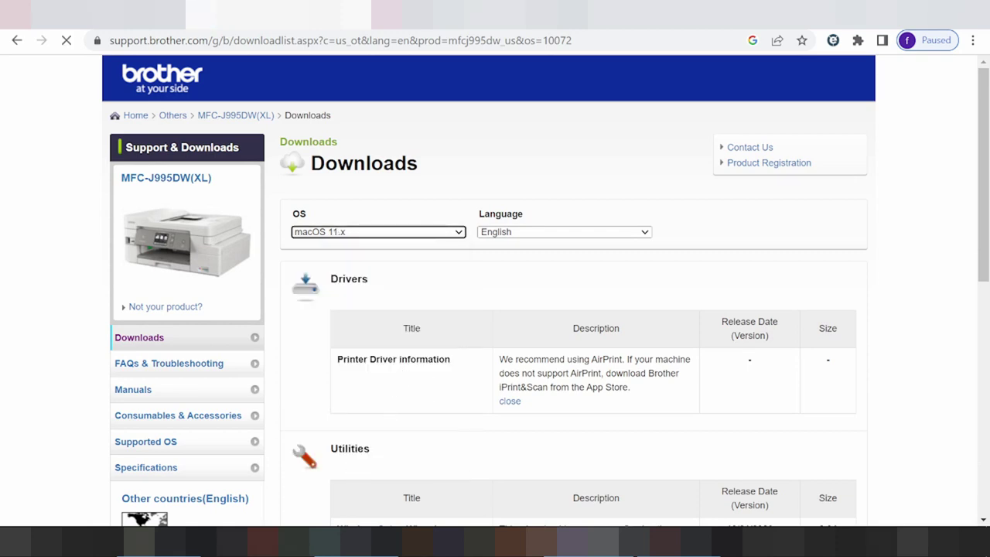
{"action": "scroll", "coordinate": [402, 356], "scroll_direction": "down", "scroll_amount": 2}
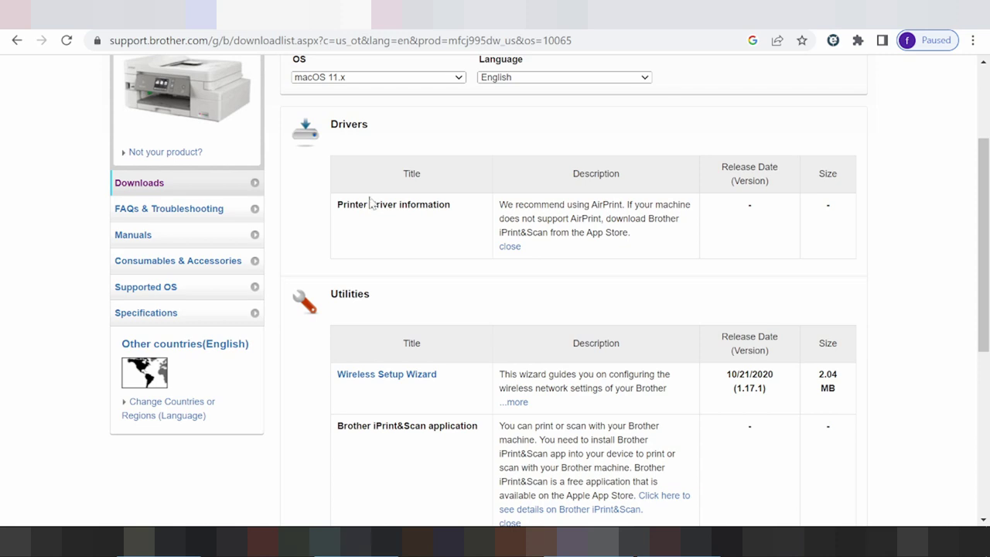
{"action": "left_click", "coordinate": [17, 40]}
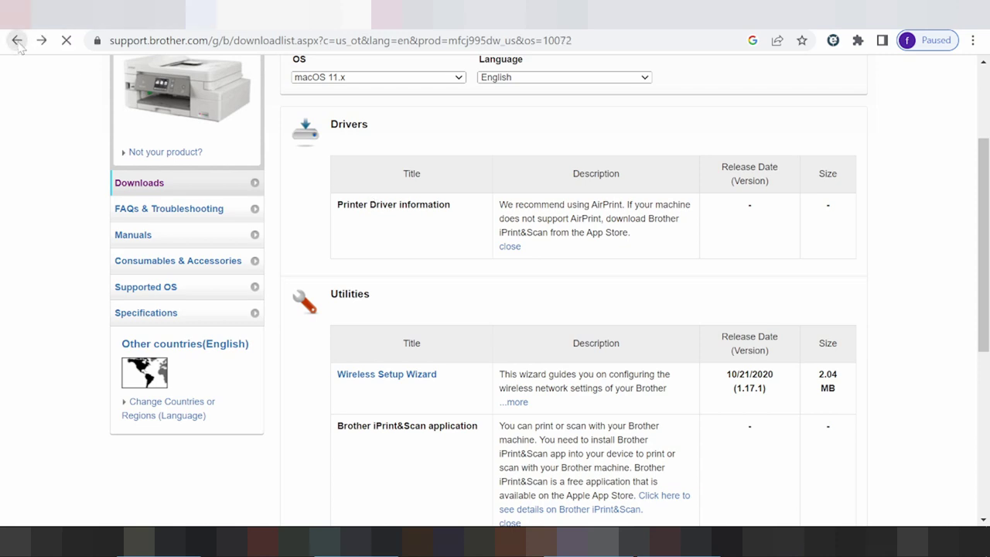
{"action": "left_click", "coordinate": [17, 40]}
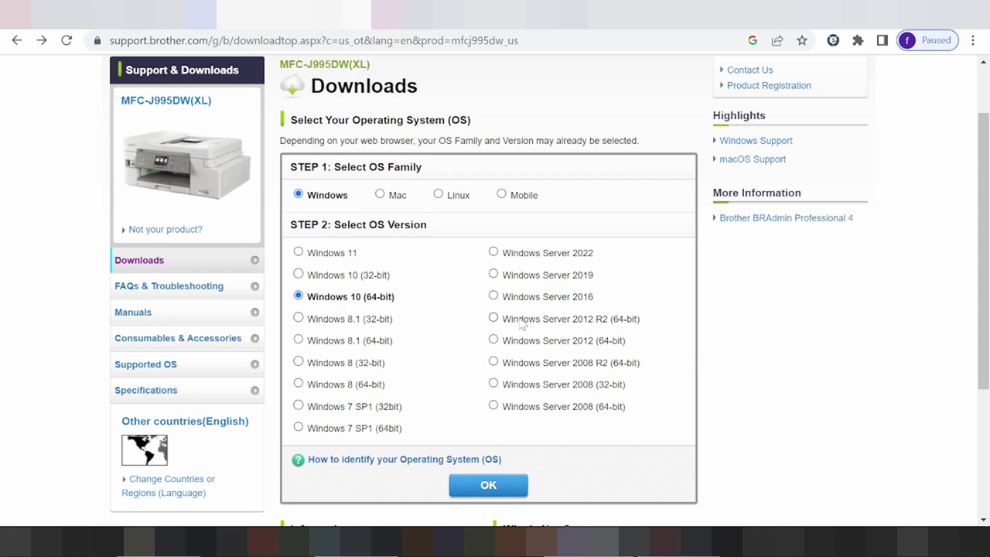
Select Windows 11 as the OS version and confirm to list its downloads
{"action": "left_click", "coordinate": [306, 260]}
{"action": "left_click", "coordinate": [512, 497]}
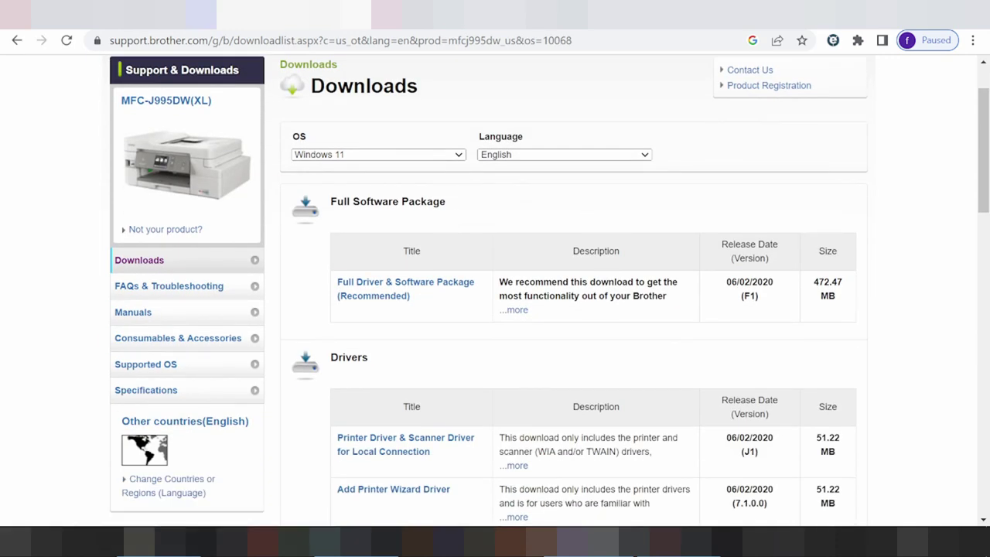
Expand the Full Driver & Software Package description and scan the Drivers, Utilities and Management Tool lists
{"action": "left_click", "coordinate": [356, 283]}
{"action": "left_click", "coordinate": [516, 309]}
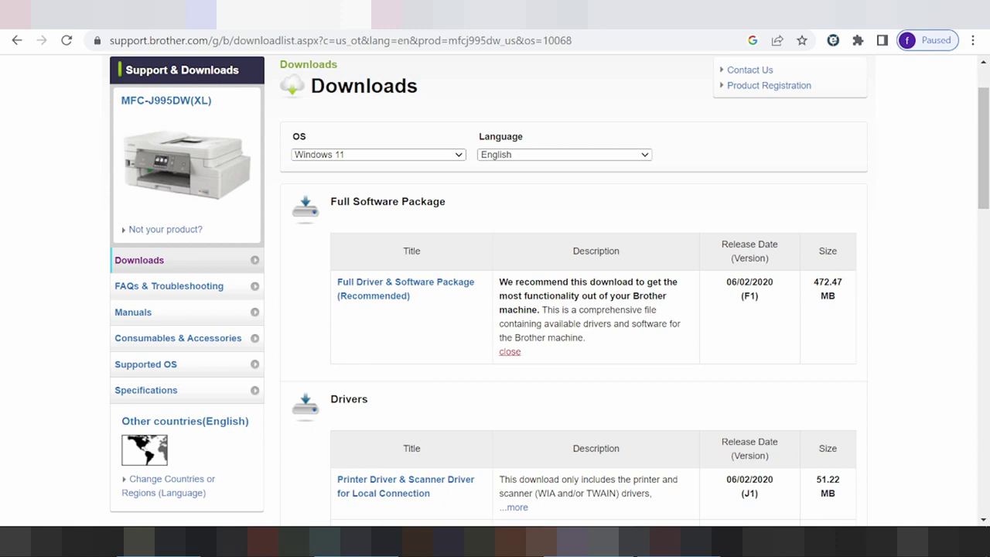
{"action": "scroll", "coordinate": [538, 241], "scroll_direction": "down", "scroll_amount": 3}
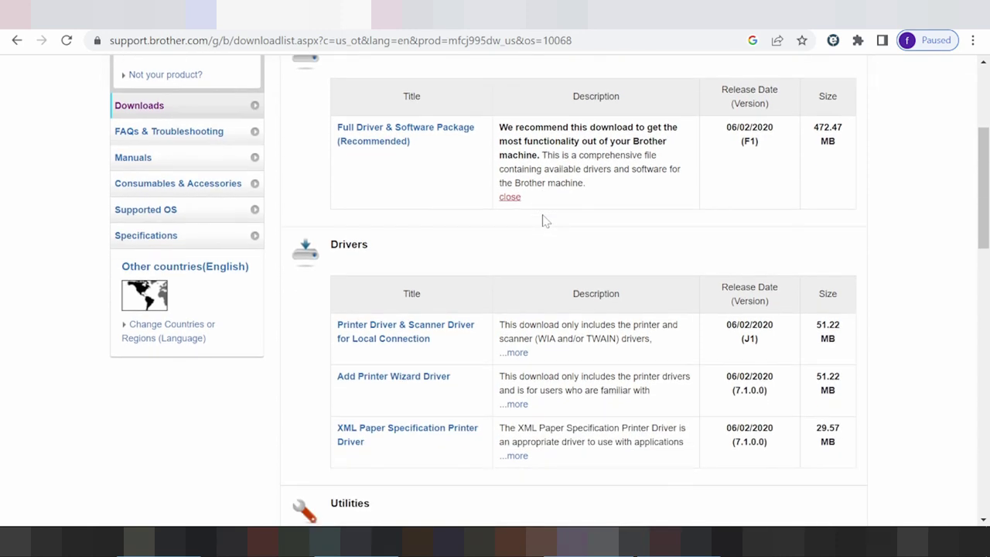
{"action": "scroll", "coordinate": [542, 220], "scroll_direction": "down", "scroll_amount": 1}
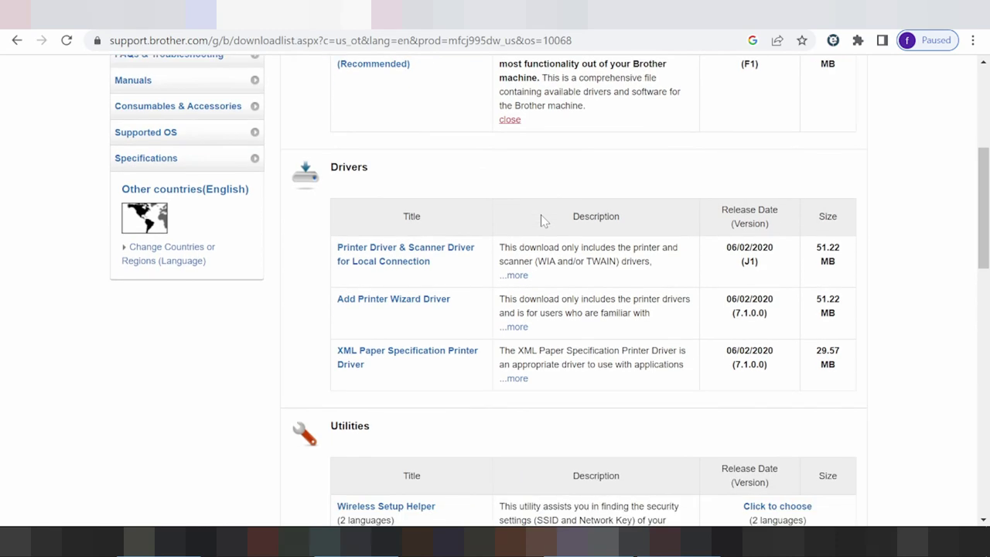
{"action": "scroll", "coordinate": [437, 296], "scroll_direction": "down", "scroll_amount": 5}
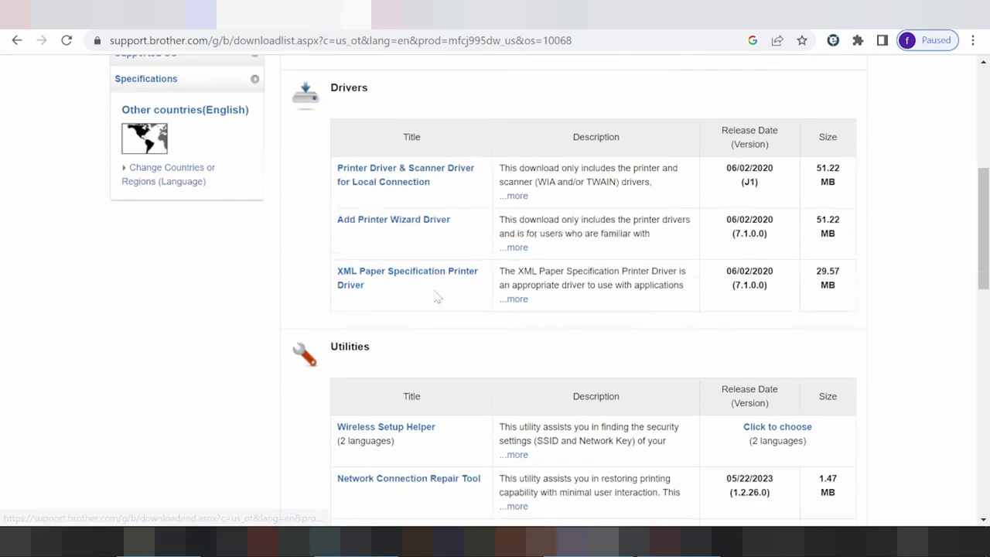
{"action": "scroll", "coordinate": [464, 228], "scroll_direction": "down", "scroll_amount": 5}
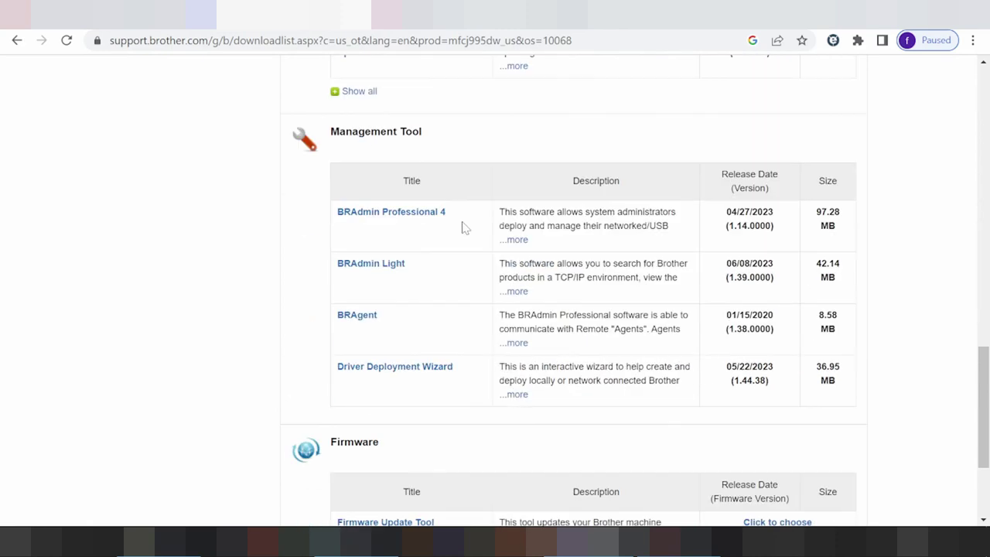
{"action": "scroll", "coordinate": [467, 228], "scroll_direction": "down", "scroll_amount": 2}
{"action": "scroll", "coordinate": [480, 317], "scroll_direction": "up", "scroll_amount": 6}
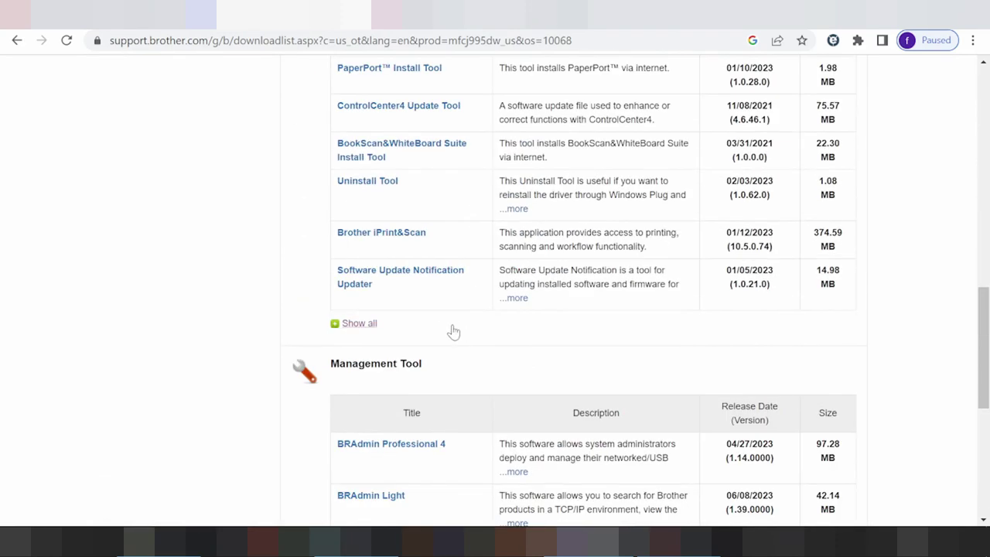
{"action": "scroll", "coordinate": [433, 329], "scroll_direction": "up", "scroll_amount": 2}
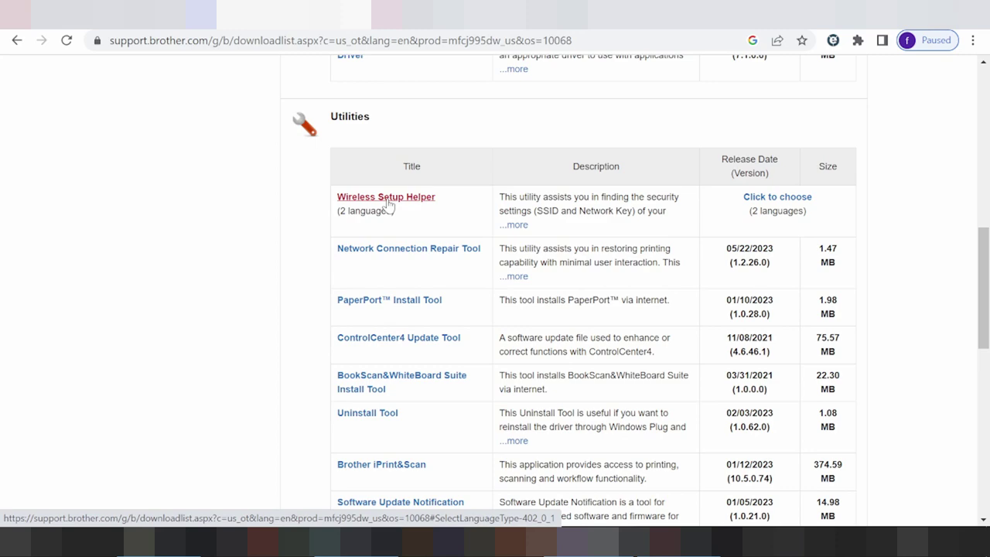
{"action": "scroll", "coordinate": [393, 264], "scroll_direction": "up", "scroll_amount": 6}
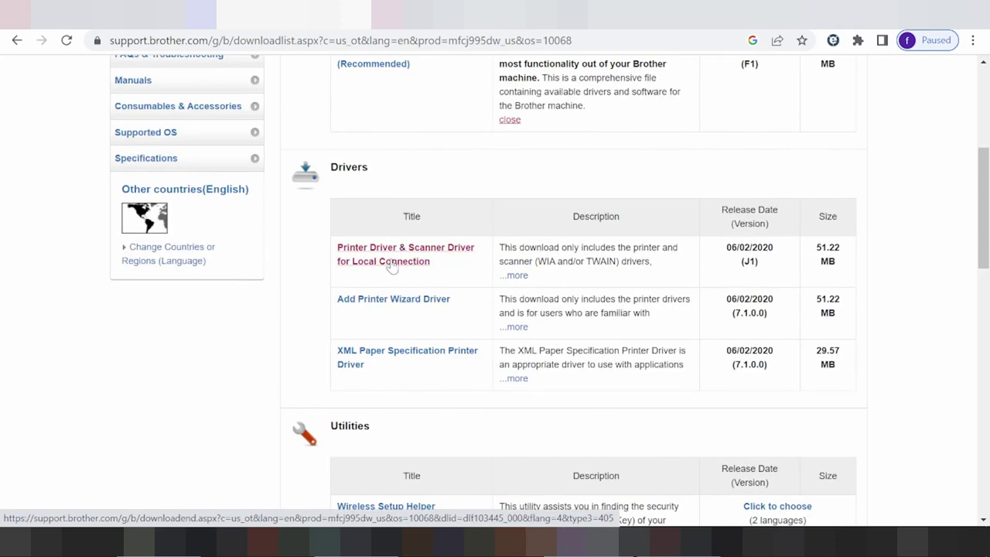
{"action": "scroll", "coordinate": [393, 265], "scroll_direction": "up", "scroll_amount": 2}
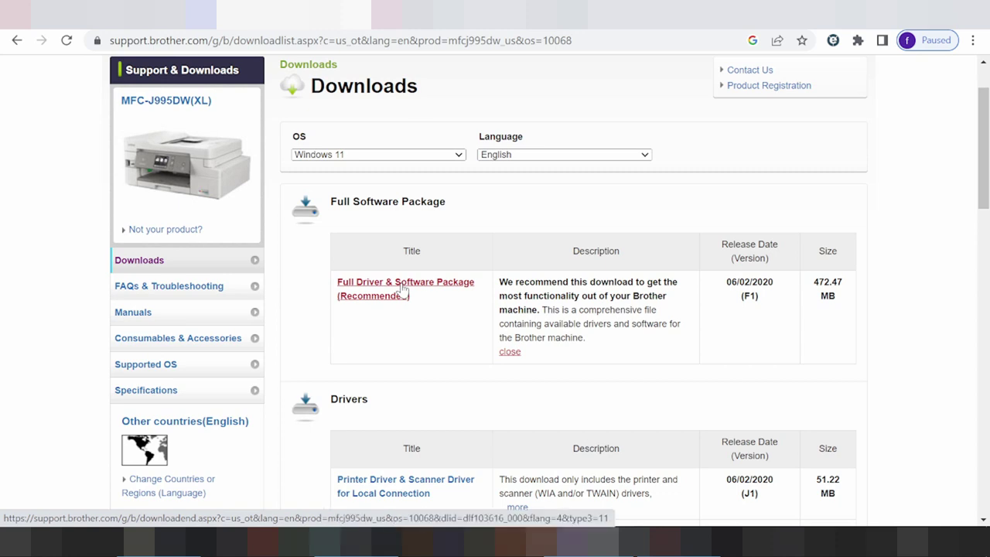
Open the Full Driver & Software Package, view its Supported OS list, and agree to the EULA
{"action": "left_click", "coordinate": [402, 287]}
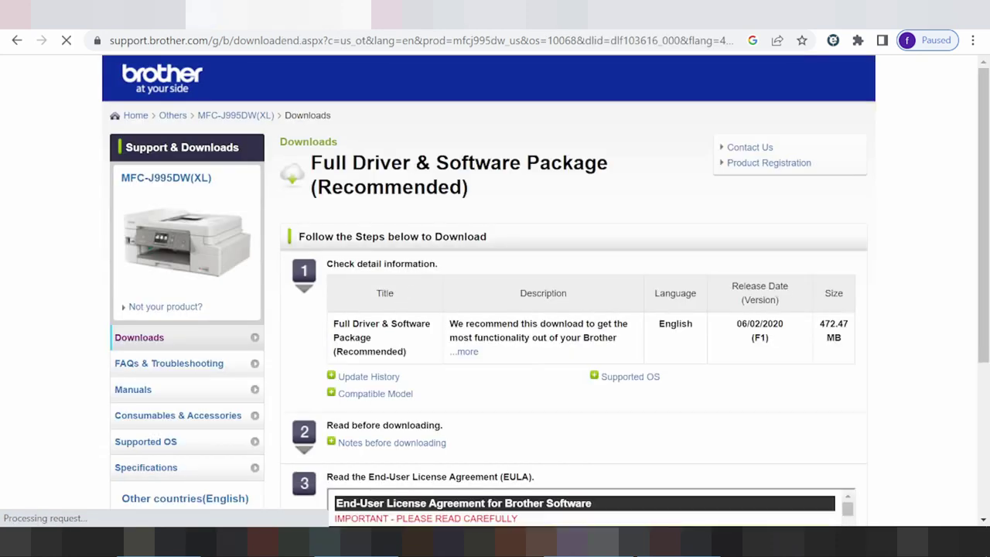
{"action": "scroll", "coordinate": [853, 190], "scroll_direction": "down", "scroll_amount": 3}
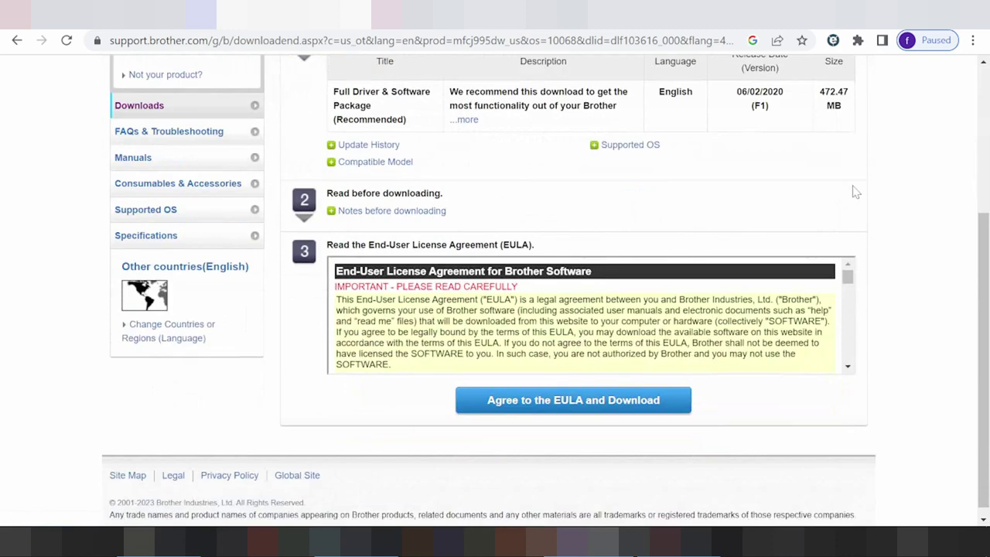
{"action": "left_click", "coordinate": [594, 147]}
{"action": "left_click_drag", "start_coordinate": [600, 158], "coordinate": [793, 203]}
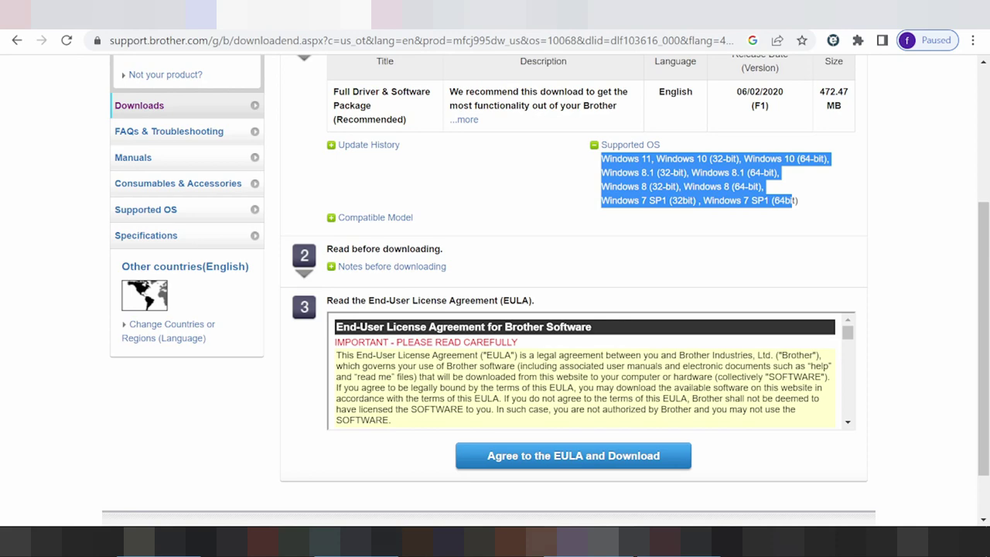
{"action": "left_click", "coordinate": [547, 456]}
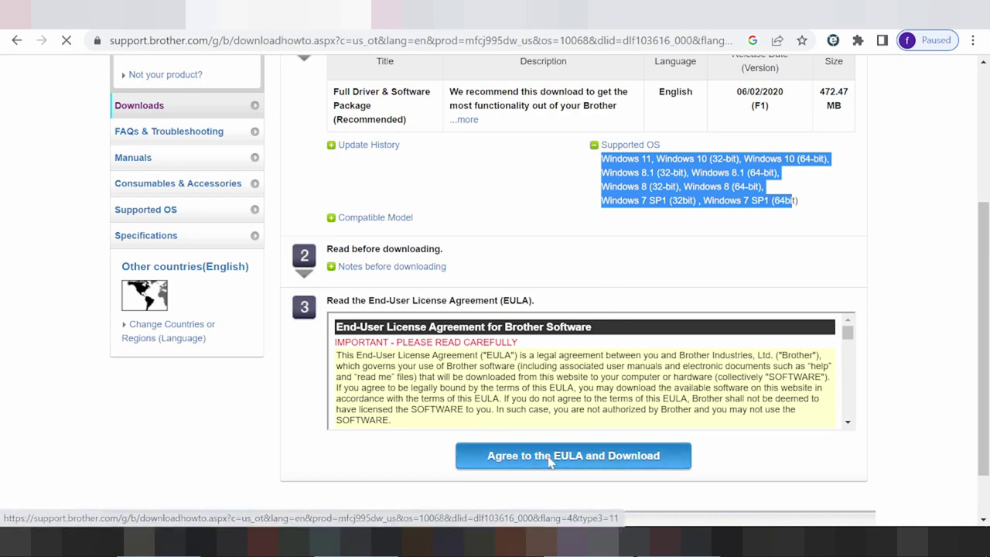
Scroll the How to Install page and check the download's options in Chrome's download bar
{"action": "scroll", "coordinate": [541, 348], "scroll_direction": "down", "scroll_amount": 3}
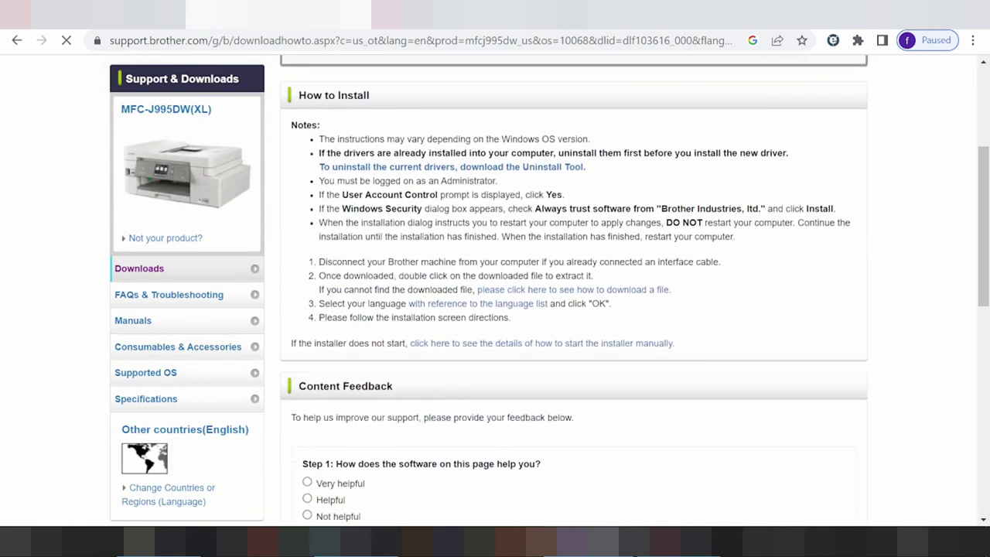
{"action": "scroll", "coordinate": [427, 226], "scroll_direction": "down", "scroll_amount": 2}
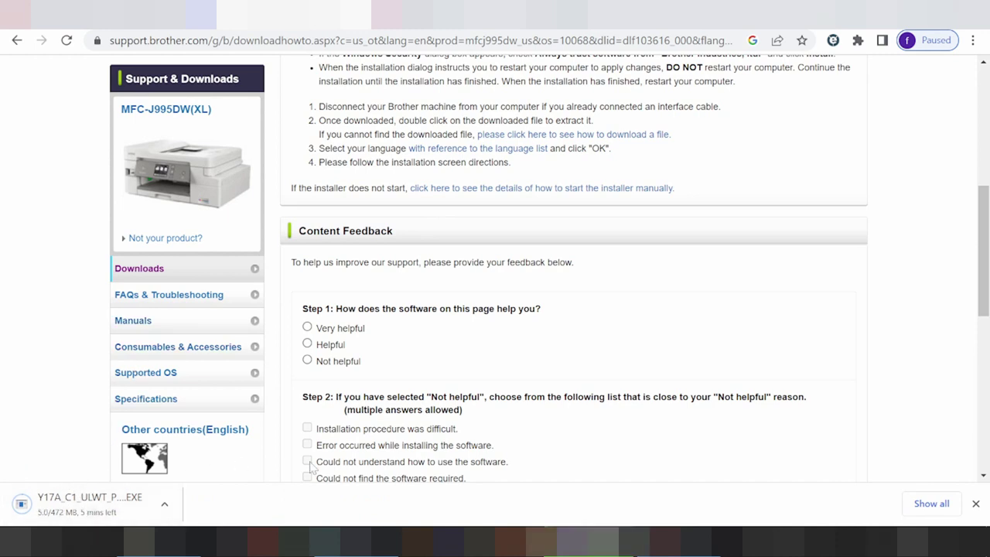
{"action": "scroll", "coordinate": [405, 369], "scroll_direction": "up", "scroll_amount": 1}
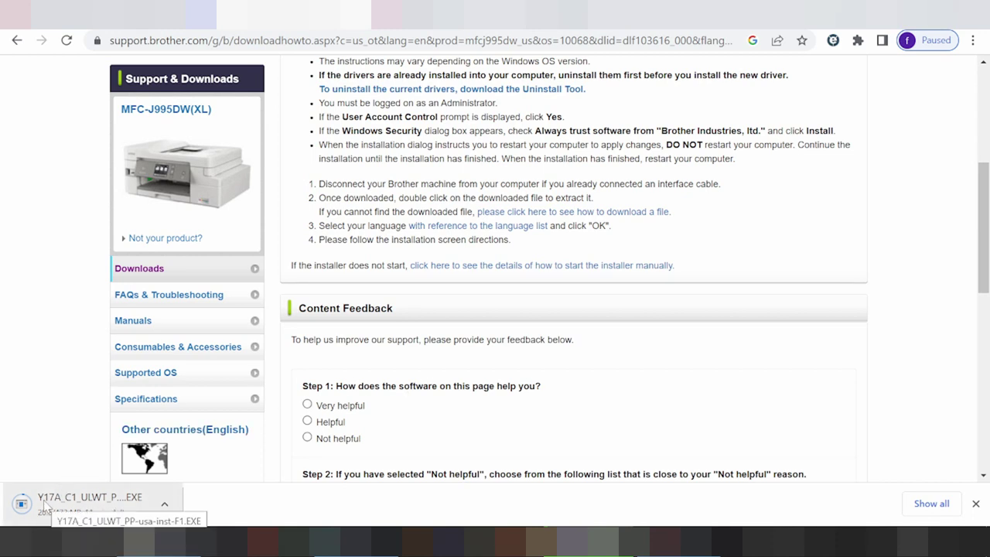
{"action": "left_click", "coordinate": [164, 504]}
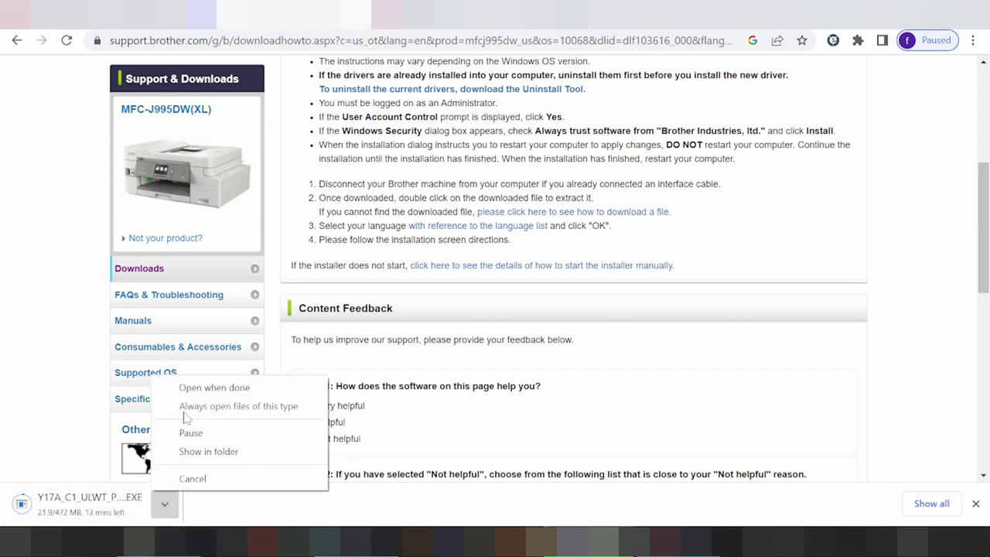
{"action": "left_click", "coordinate": [18, 366]}
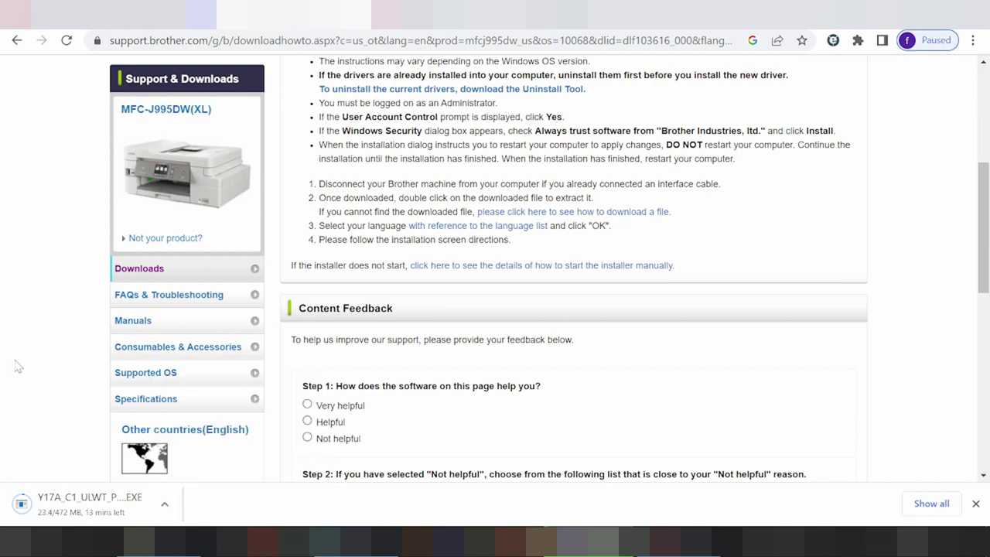